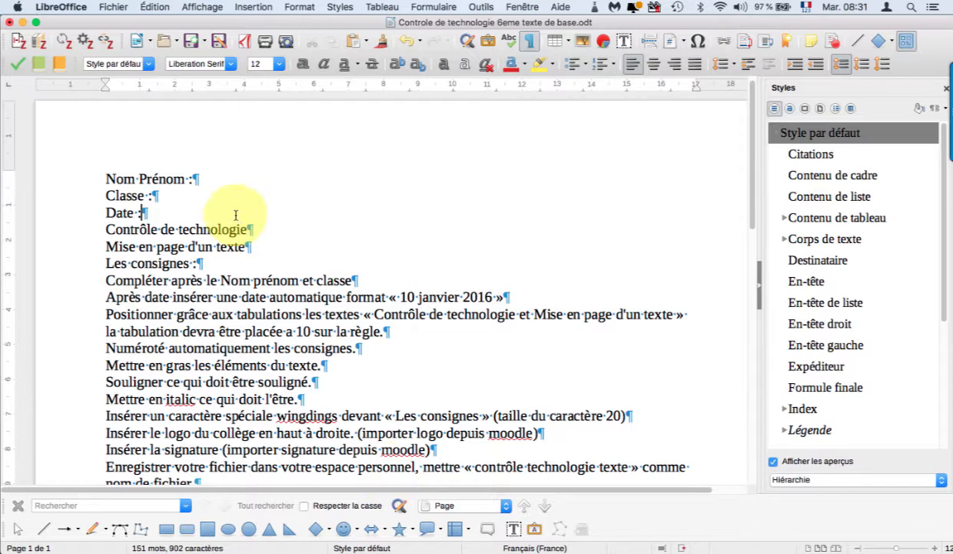
Review the unformatted test text from the "Nom Prénom :" line through the instructions to the closing "Nom prénom" line
scroll(169, 203, "down", 5)
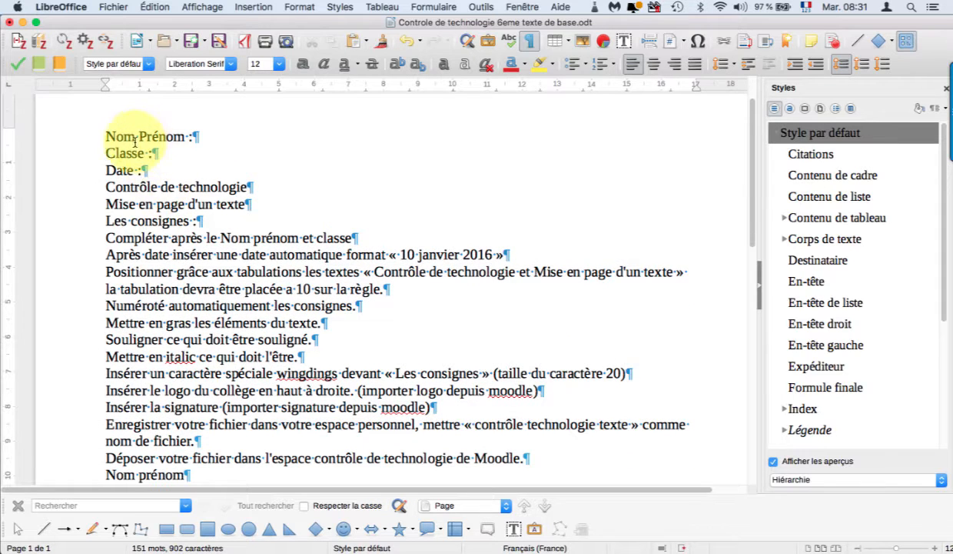
scroll(130, 175, "down", 2)
scroll(131, 177, "up", 5)
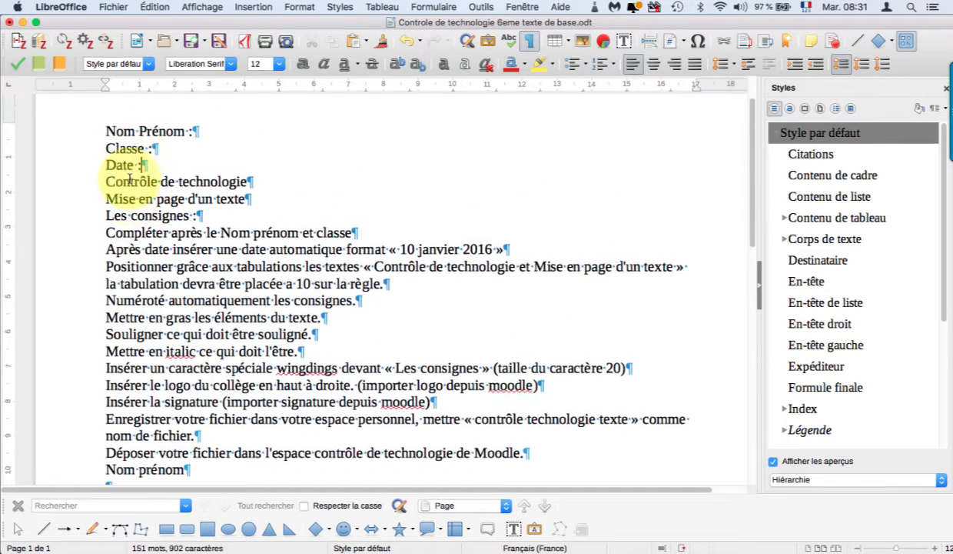
scroll(129, 178, "down", 4)
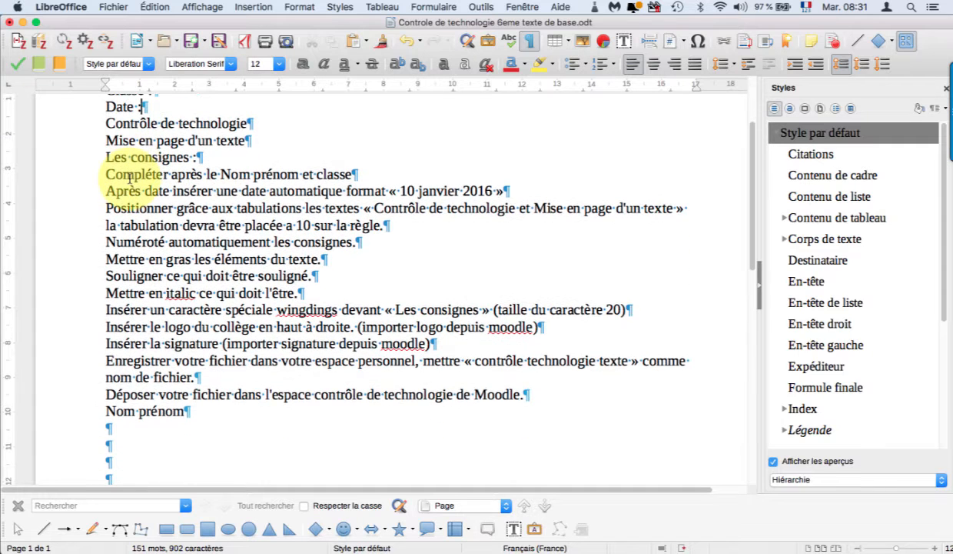
scroll(130, 179, "up", 3)
scroll(125, 173, "up", 1)
scroll(231, 213, "down", 1)
scroll(214, 243, "up", 2)
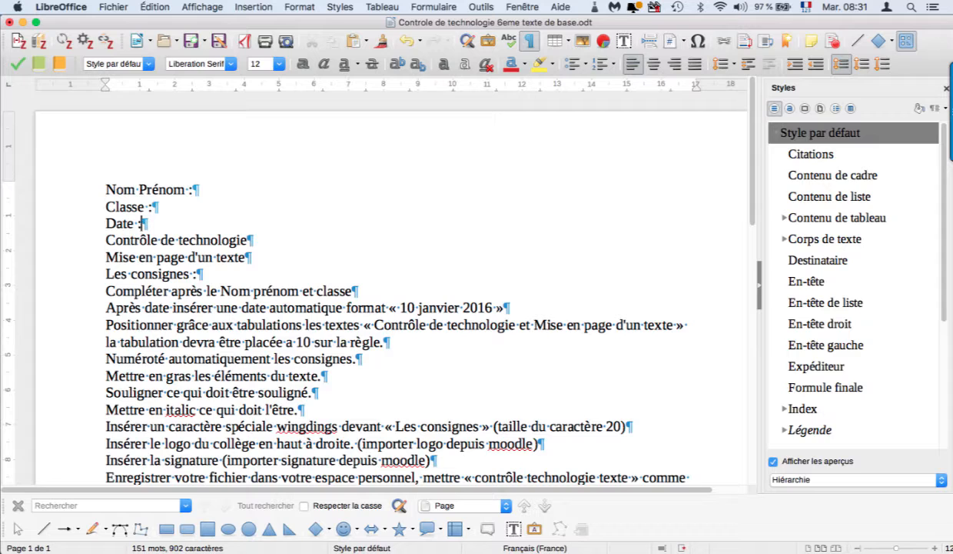
Switch to Acrobat to examine the model layout in Controle de technologie 6eme.pdf from logo to signature, and return to the LibreOffice text
left_click(44, 552)
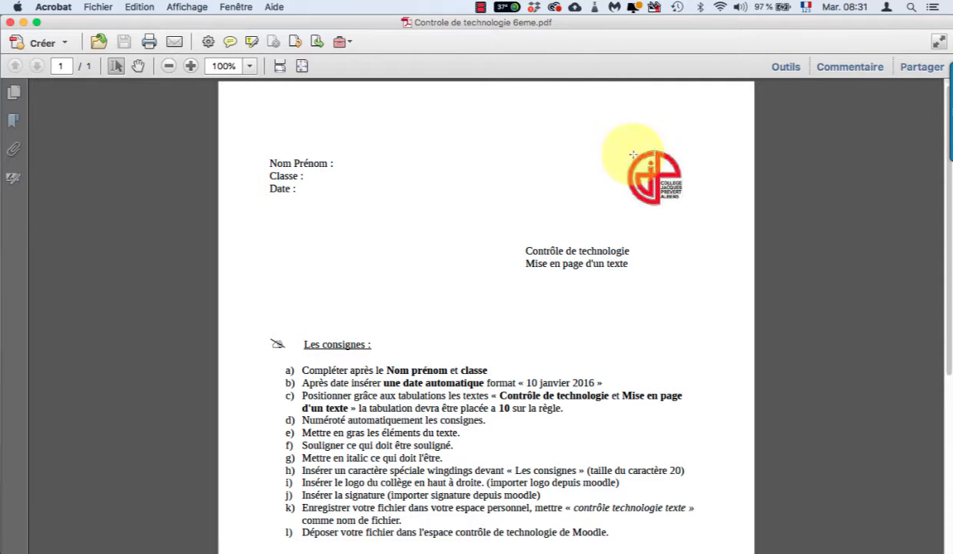
scroll(220, 298, "down", 2)
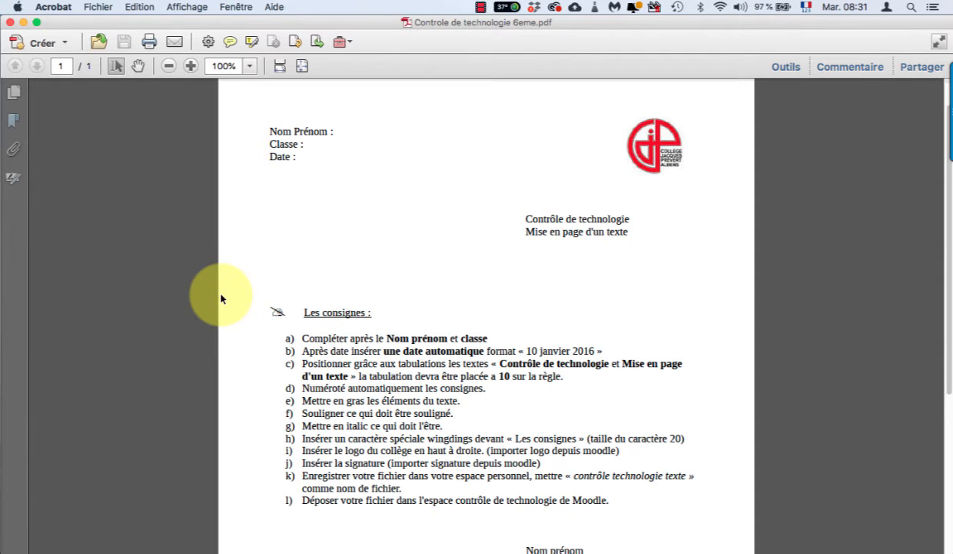
scroll(220, 298, "down", 1)
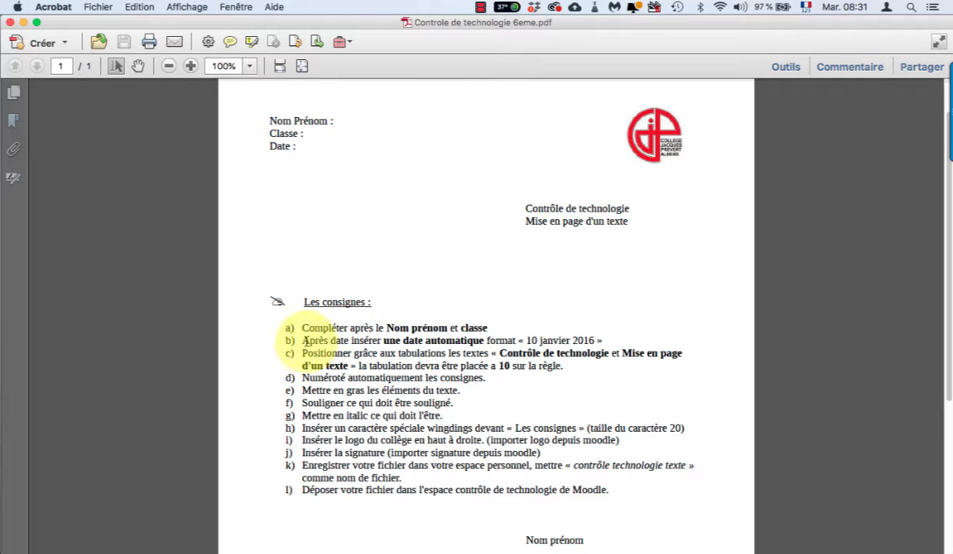
scroll(304, 338, "down", 1)
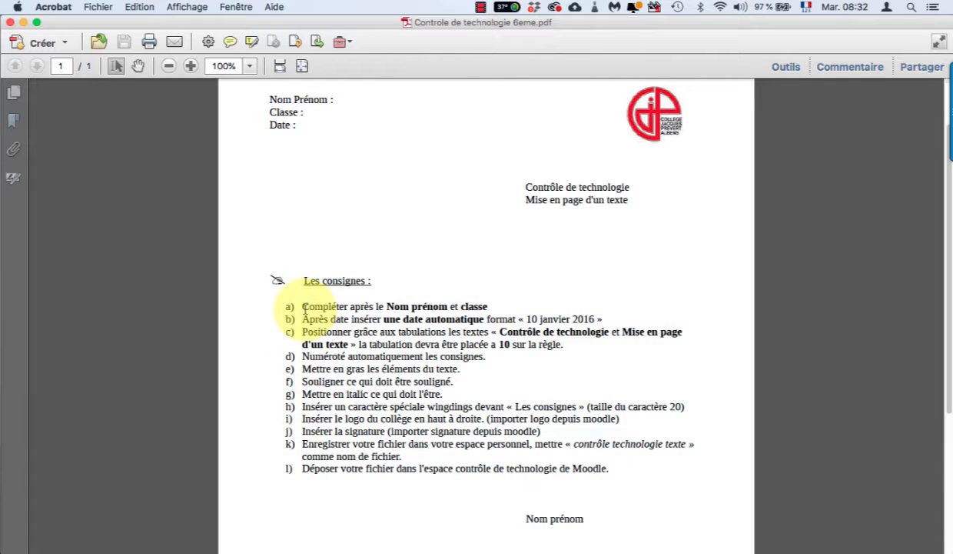
scroll(477, 430, "down", 3)
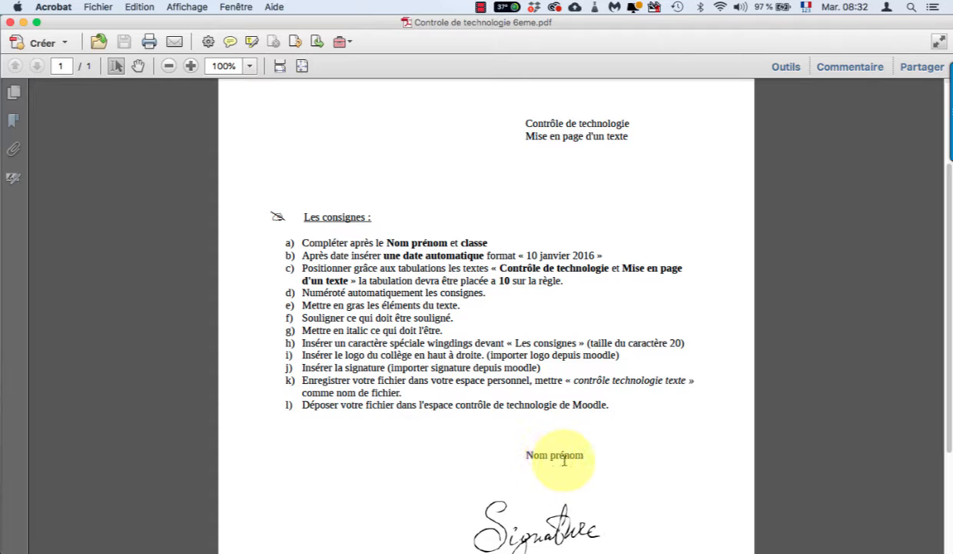
scroll(542, 462, "down", 5)
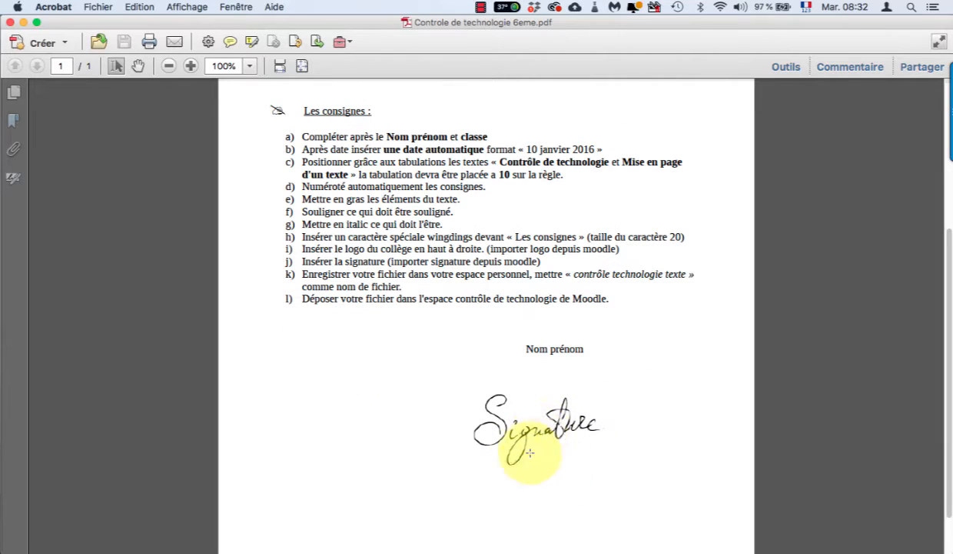
scroll(543, 390, "up", 10)
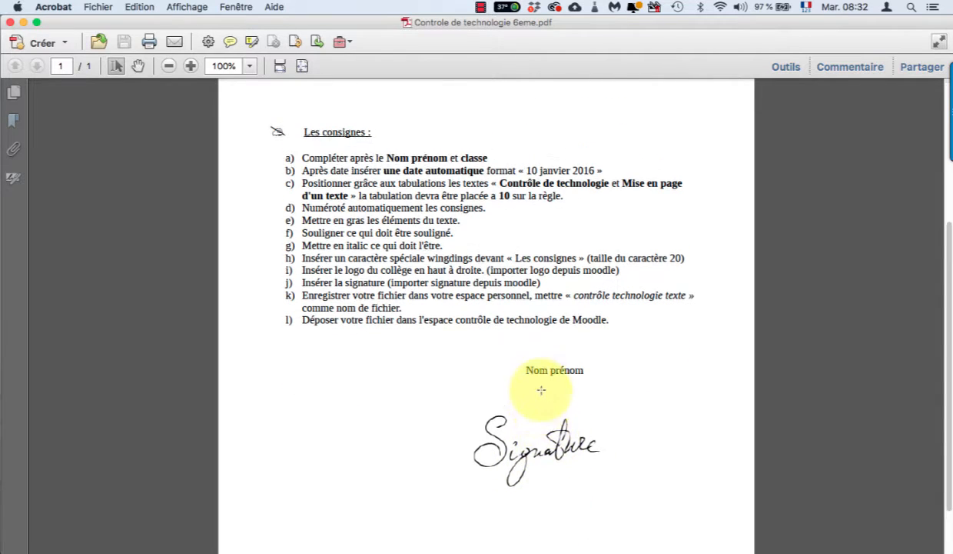
scroll(541, 382, "down", 1)
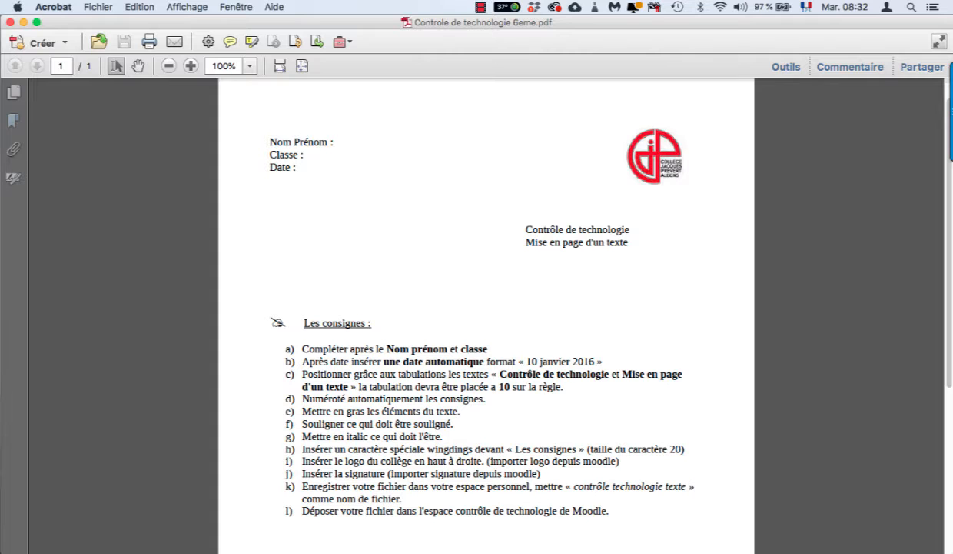
key("super+Tab")
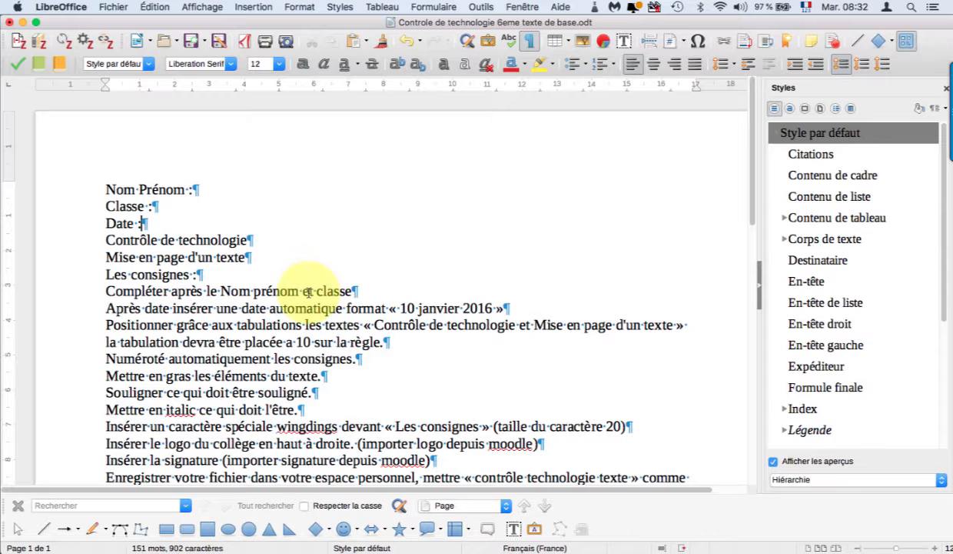
scroll(443, 339, "down", 2)
scroll(443, 339, "up", 2)
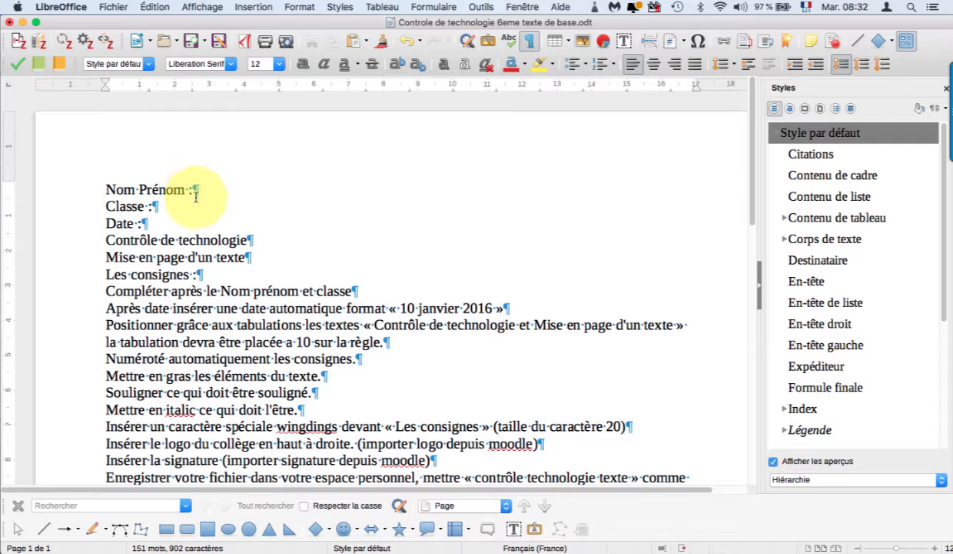
key("Return")
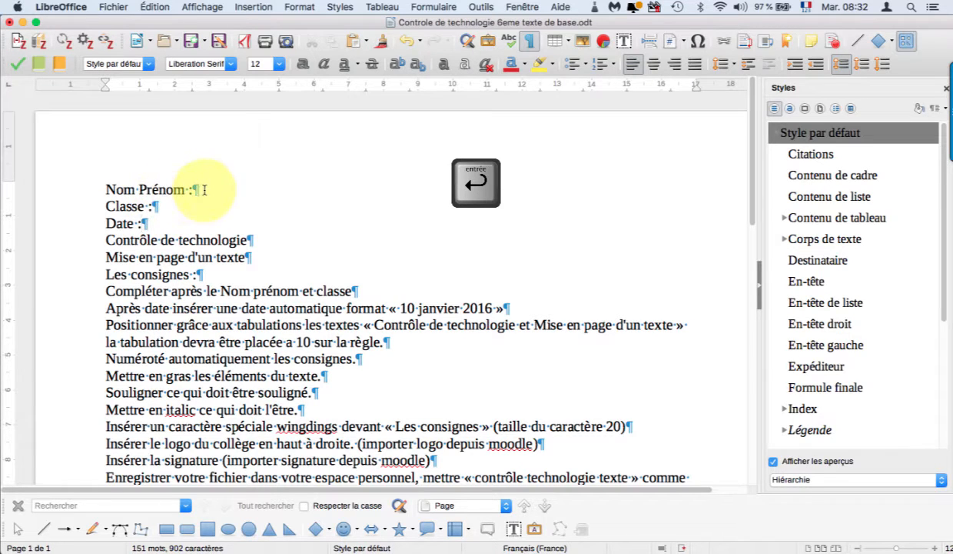
left_click_drag(176, 189, 107, 189)
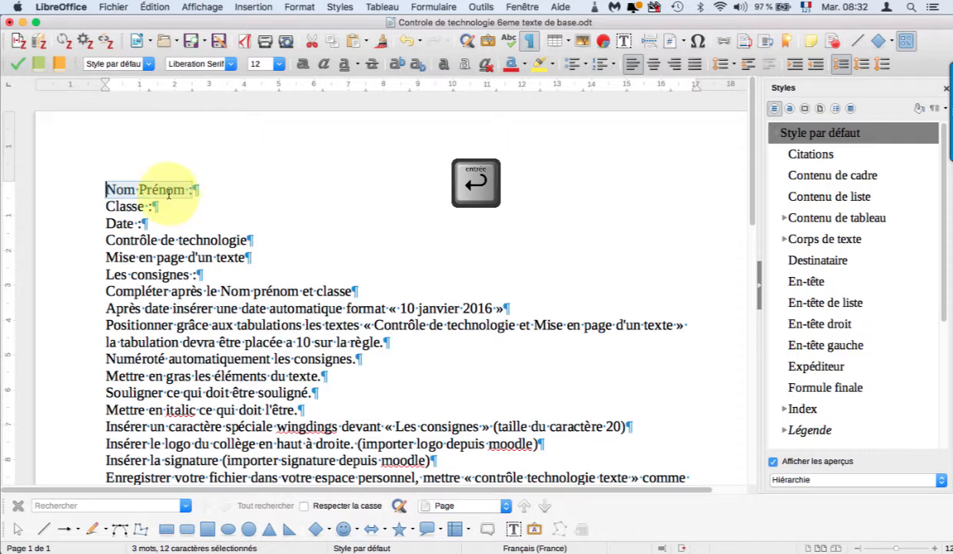
left_click(214, 192)
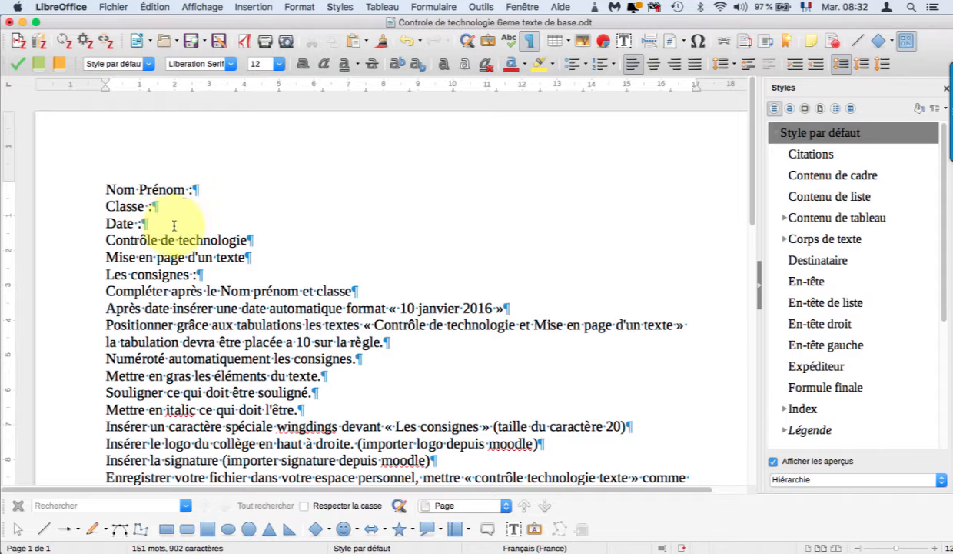
Insert three blank paragraphs between the "Date :" line and "Contrôle de technologie"
left_click(152, 223)
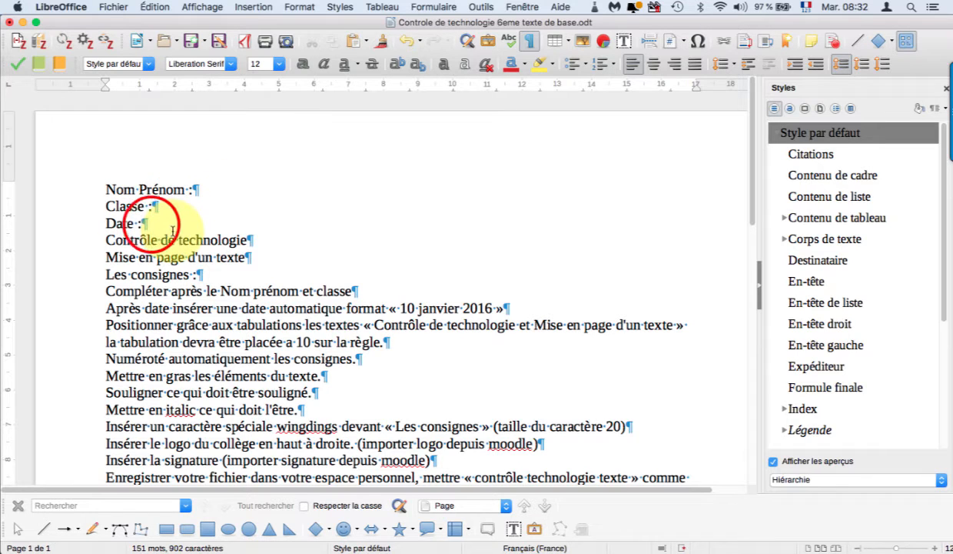
key("Return")
key("Return")
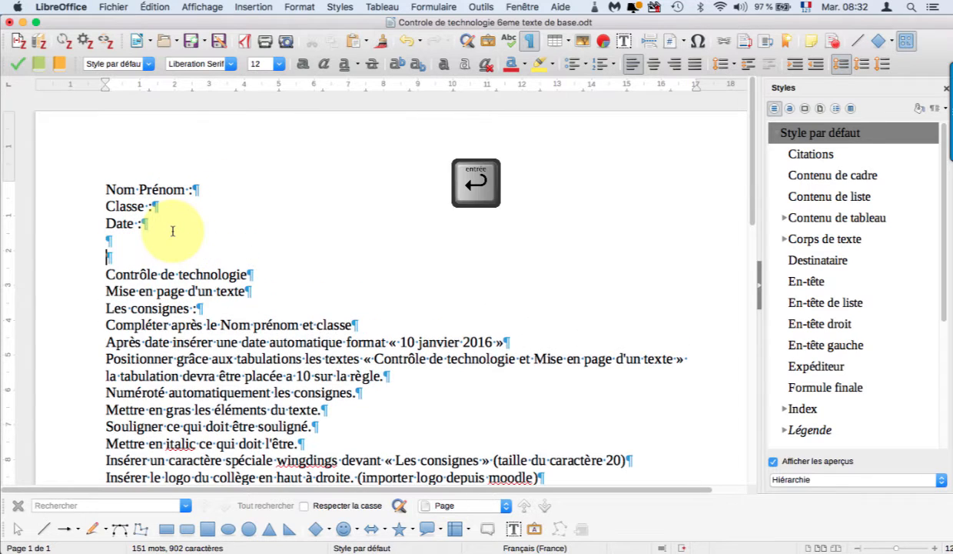
key("Return")
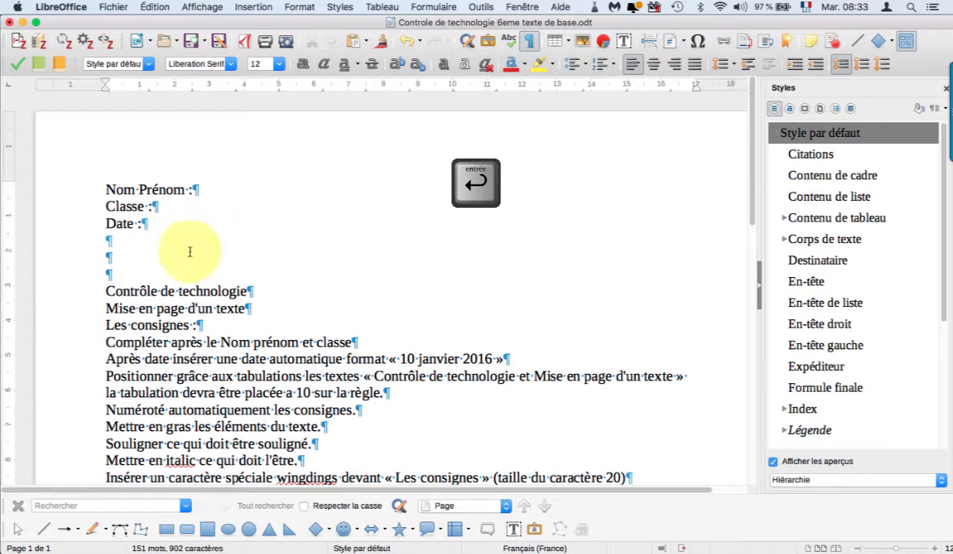
Insert three blank paragraphs between "Mise en page d'un texte" and "Les consignes :"
left_click(253, 309)
key("Return")
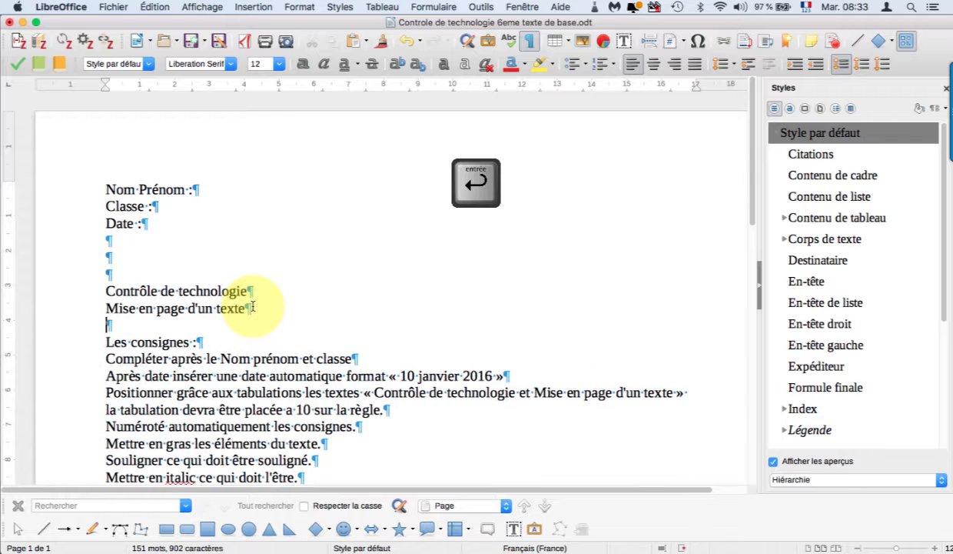
key("Return")
key("Return")
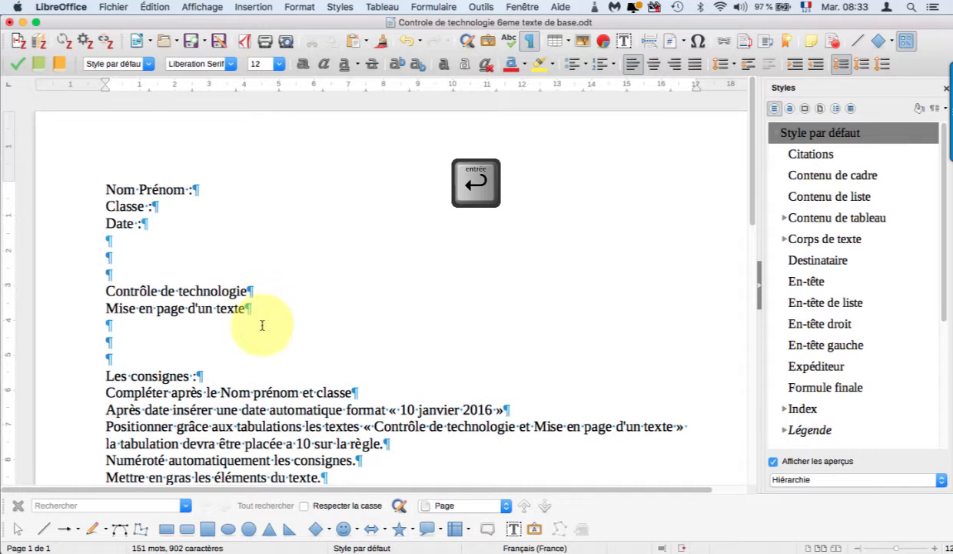
Insert two blank paragraphs between the last instruction and the closing "Nom prénom" line
scroll(215, 354, "down", 3)
scroll(181, 311, "down", 3)
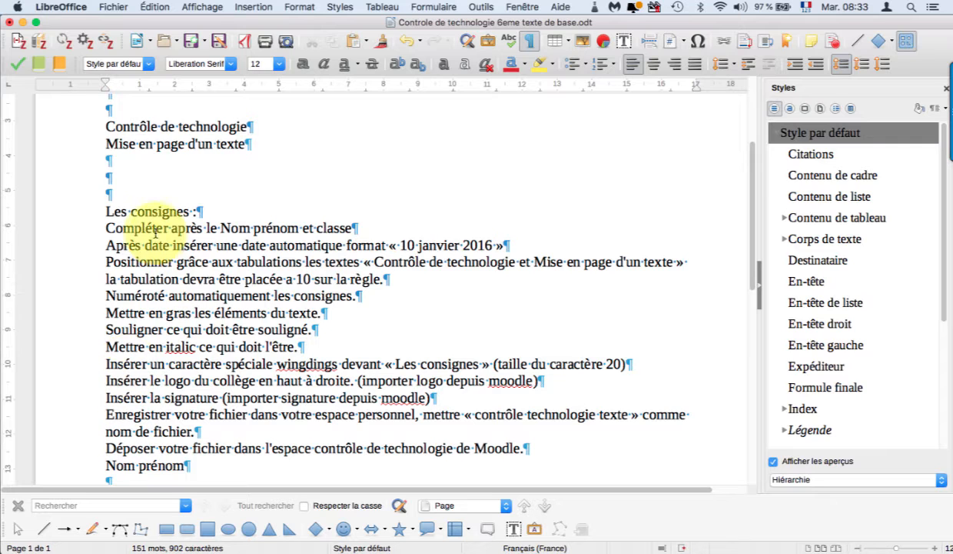
scroll(131, 292, "down", 2)
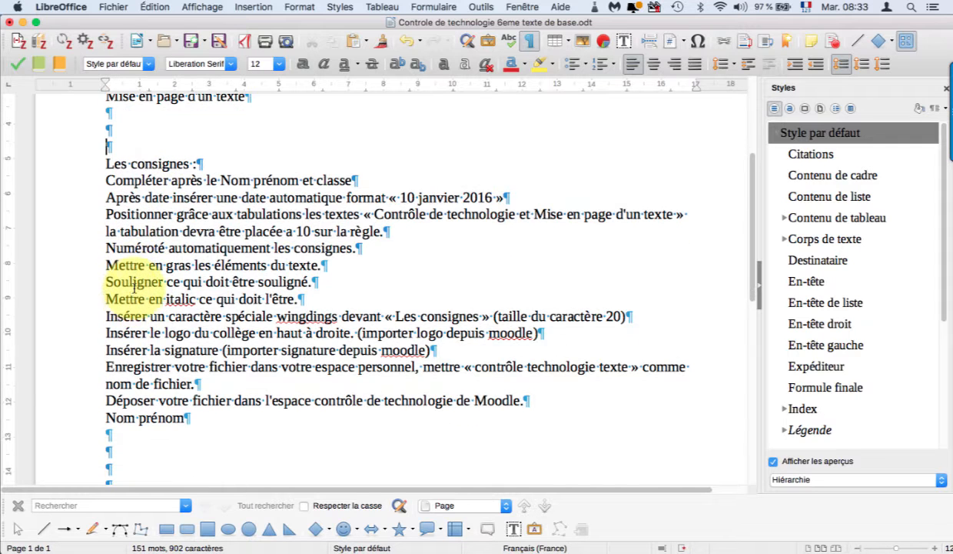
left_click(108, 418)
key("Return")
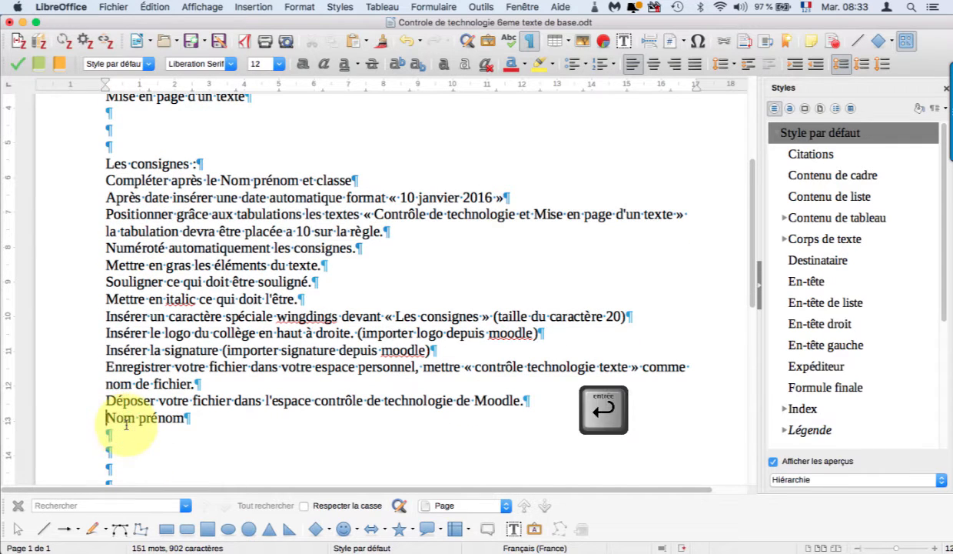
key("Return")
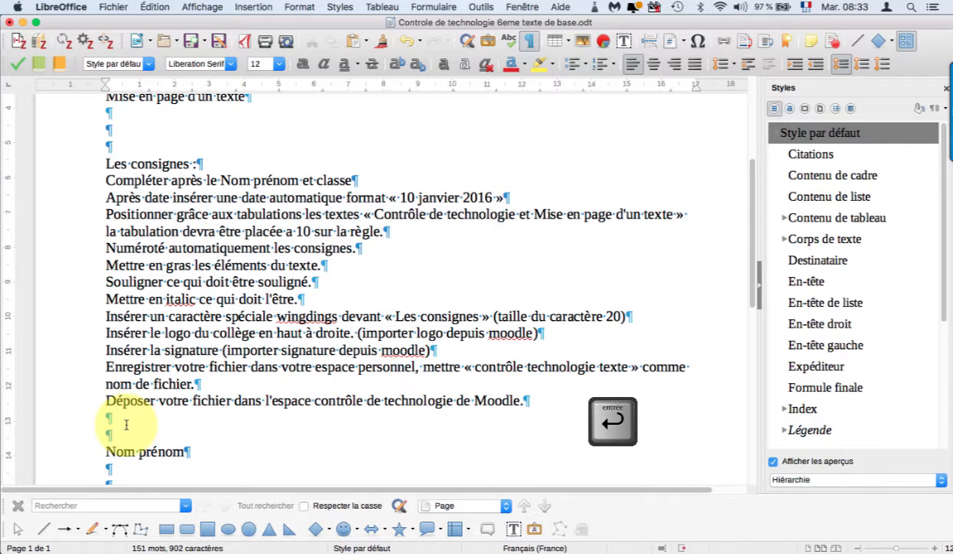
Fill in the class as 5A after "Classe :"
scroll(170, 408, "up", 1)
scroll(177, 396, "down", 3)
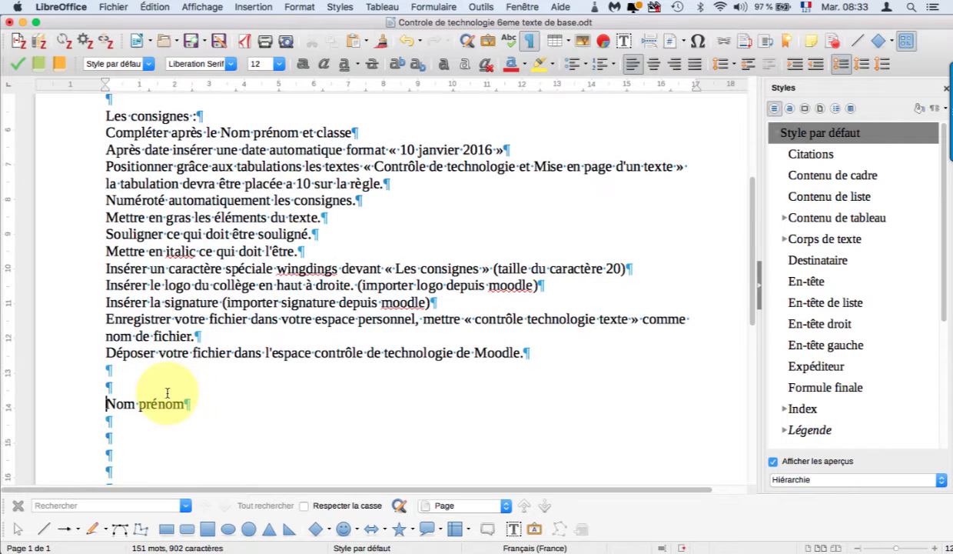
scroll(167, 389, "up", 5)
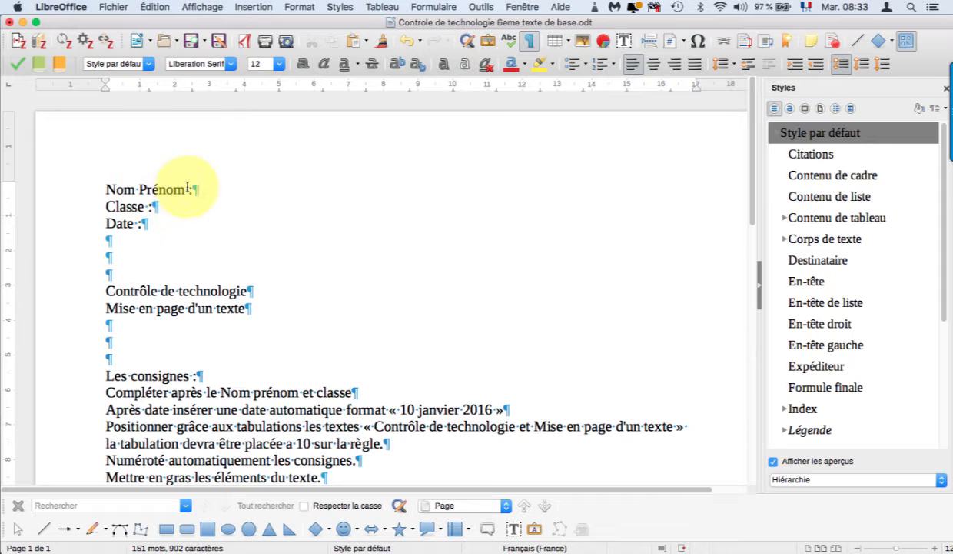
left_click(154, 204)
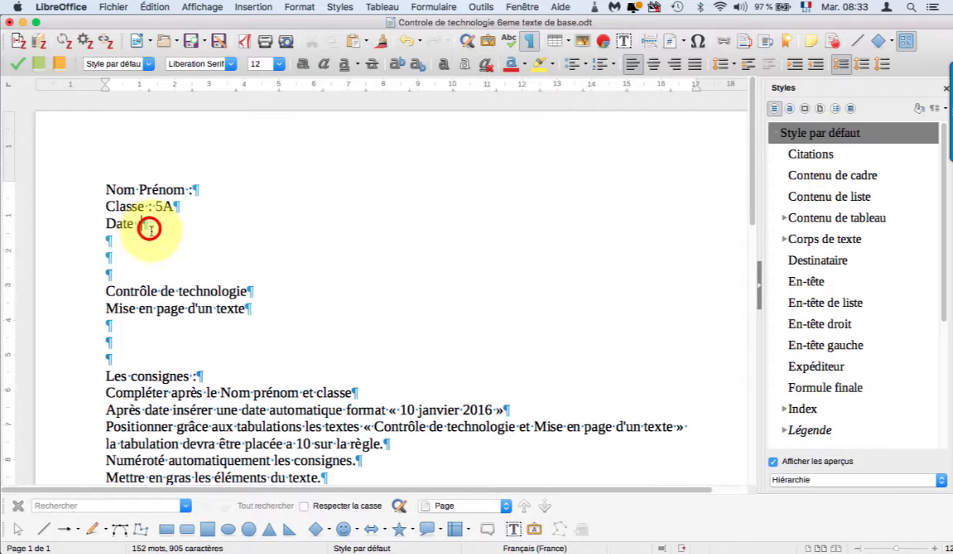
Add a space after "Date :" and insert a Date field there
left_click(149, 228)
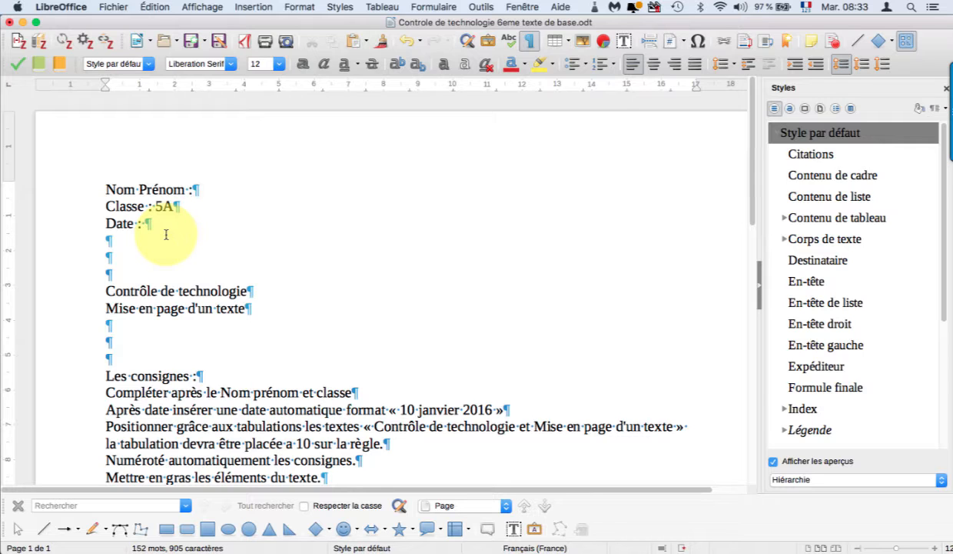
left_click(254, 8)
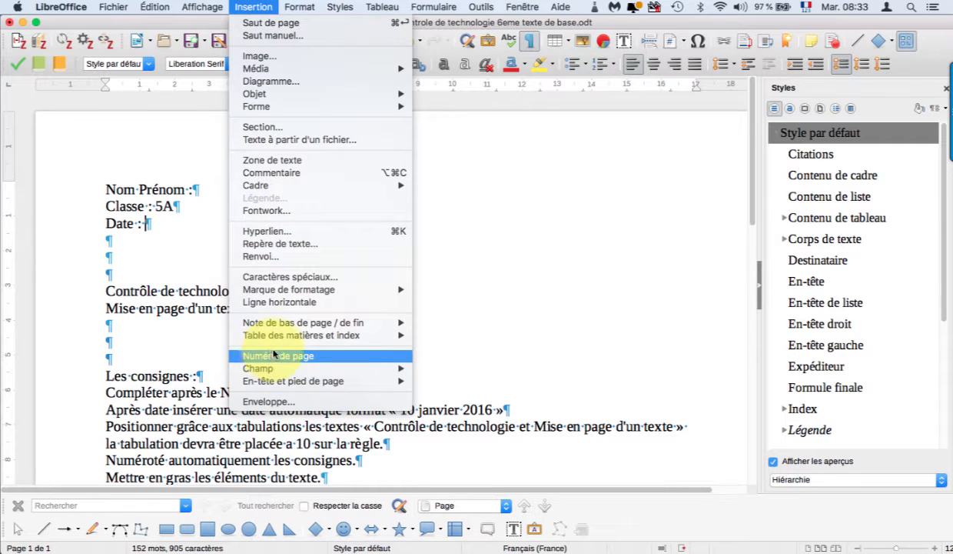
mouse_move(271, 370)
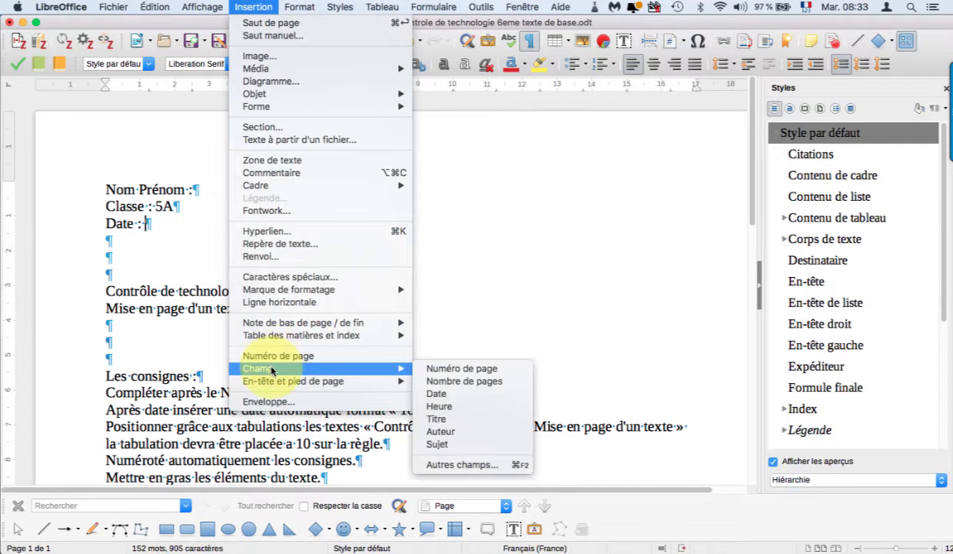
left_click(443, 394)
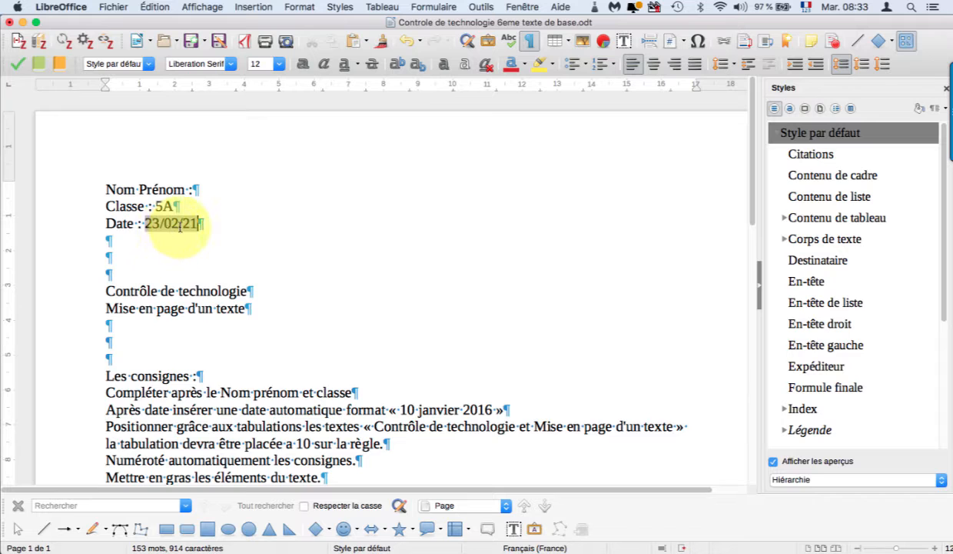
Delete the short-format date field after "Date :"
left_click(161, 229)
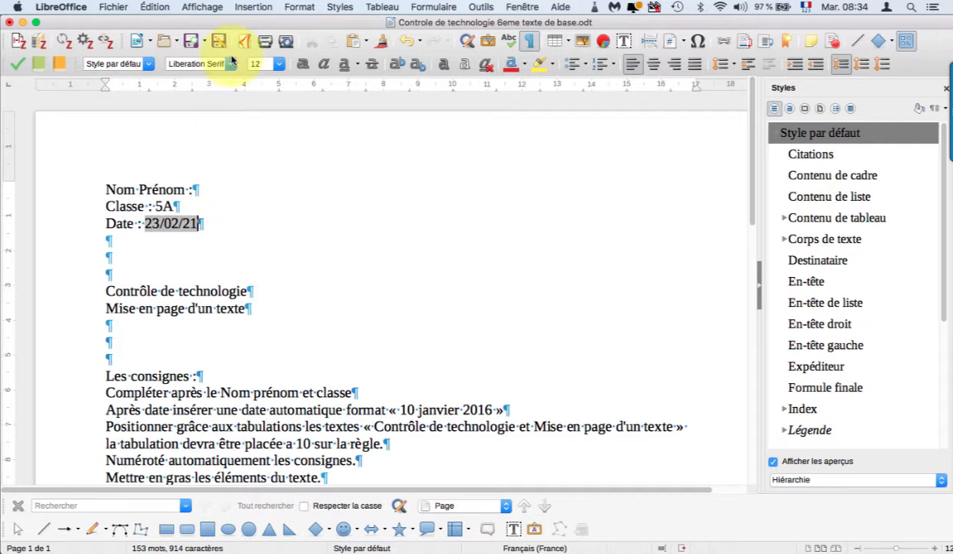
left_click(251, 9)
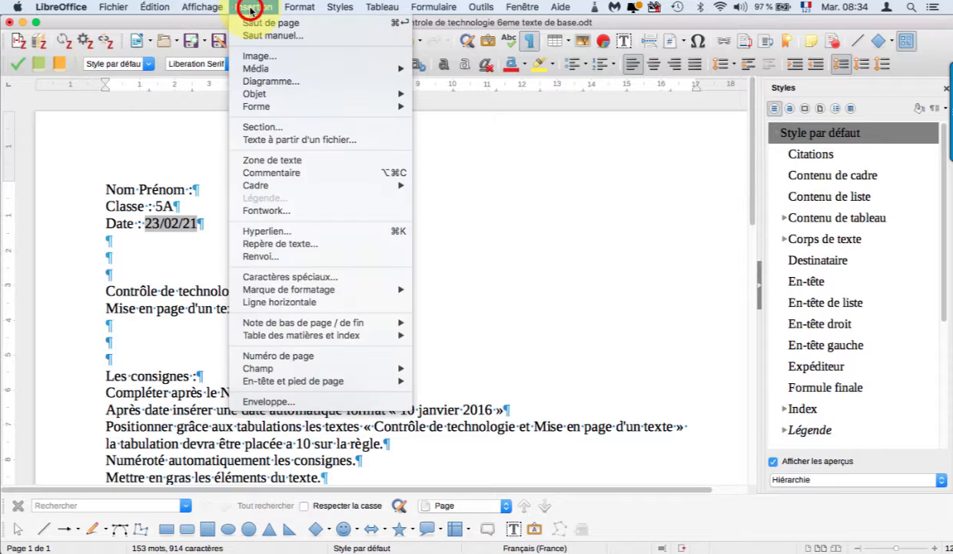
left_click(155, 225)
double_click(147, 224)
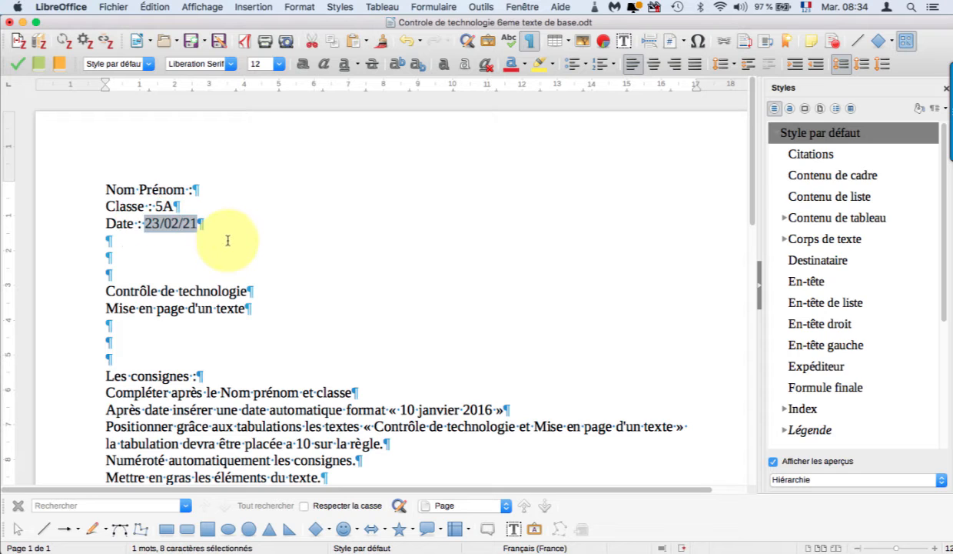
key("BackSpace")
Open the additional field options at "Date :" and choose the Date type with the fixed date option
left_click(253, 7)
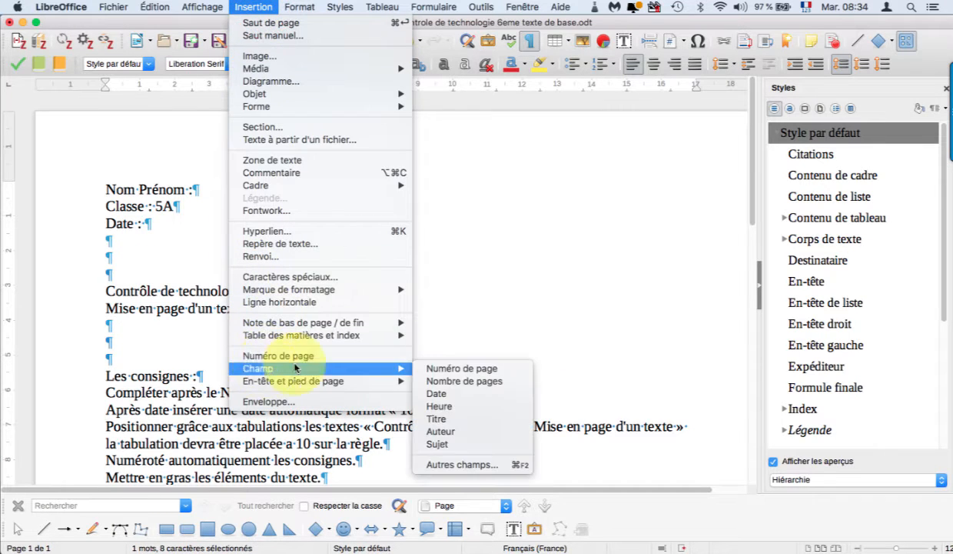
mouse_move(371, 375)
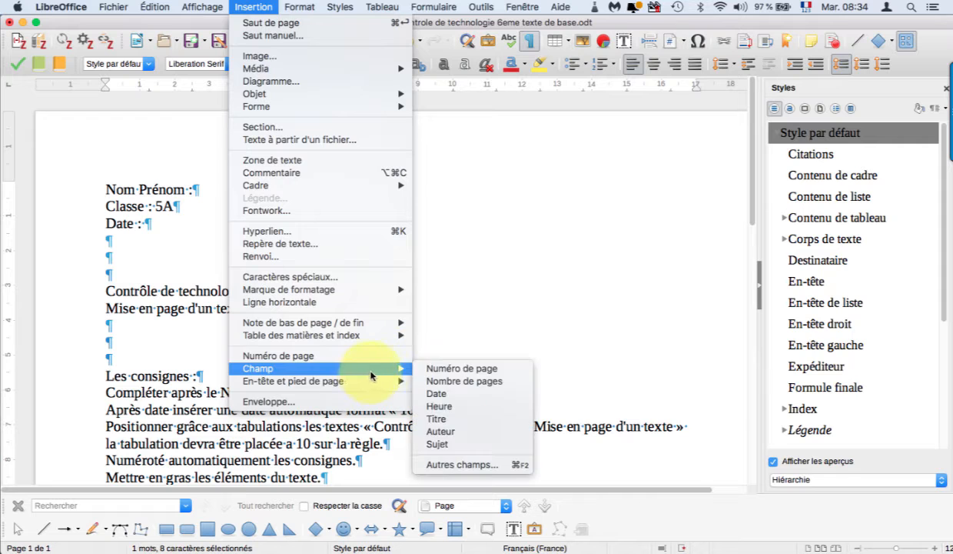
left_click(457, 464)
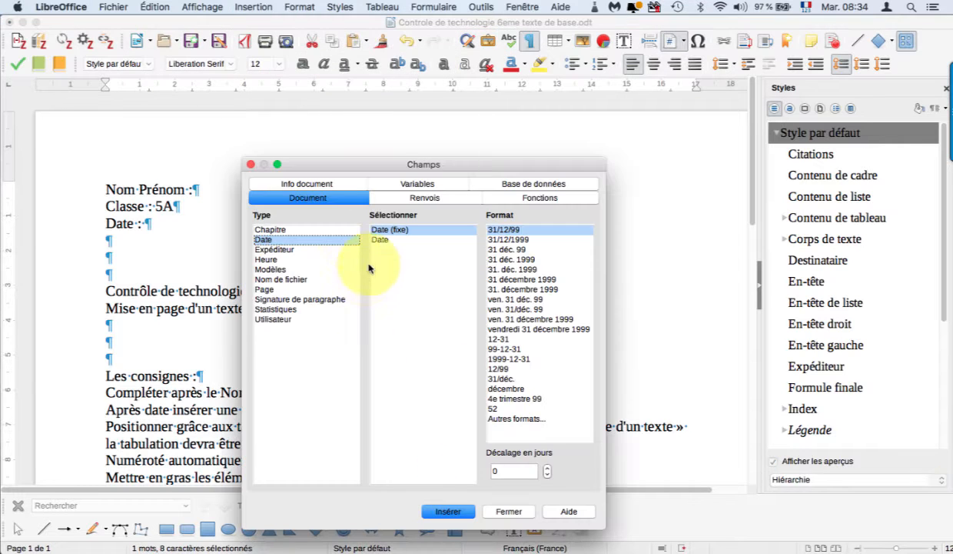
left_click_drag(369, 170, 369, 126)
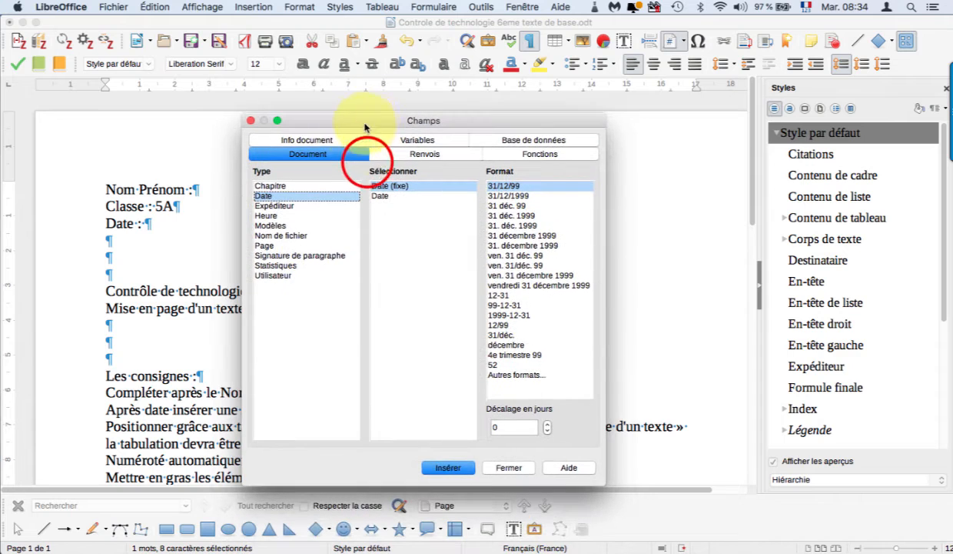
left_click(273, 197)
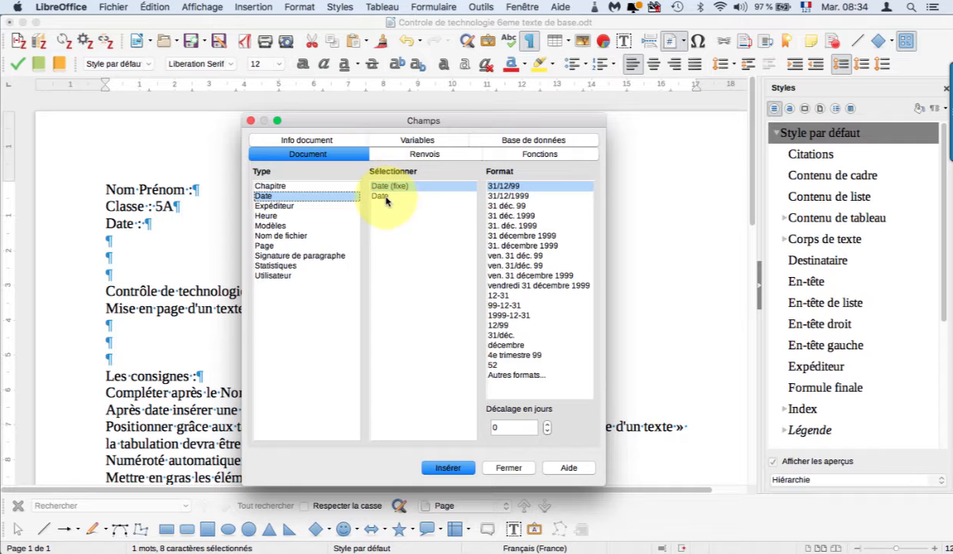
left_click(386, 197)
left_click(400, 187)
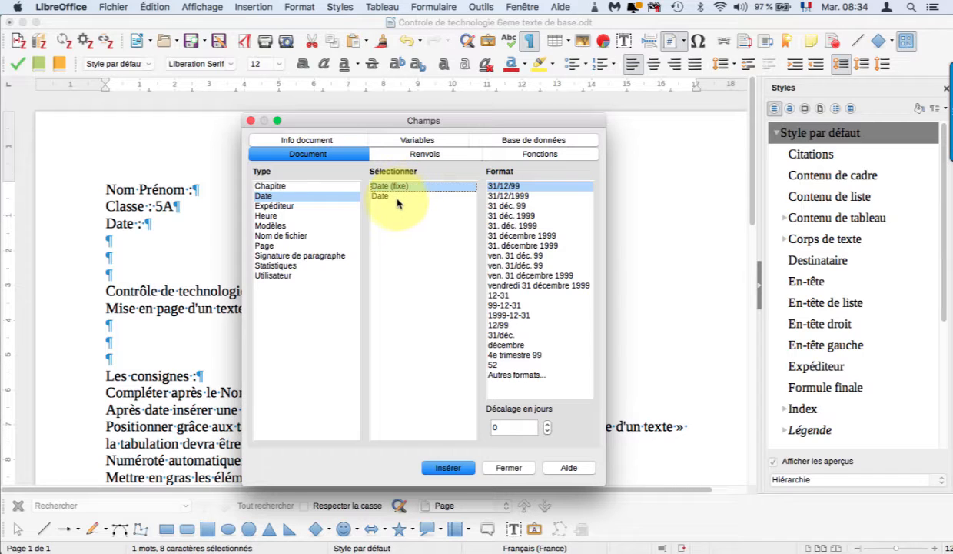
left_click(394, 197)
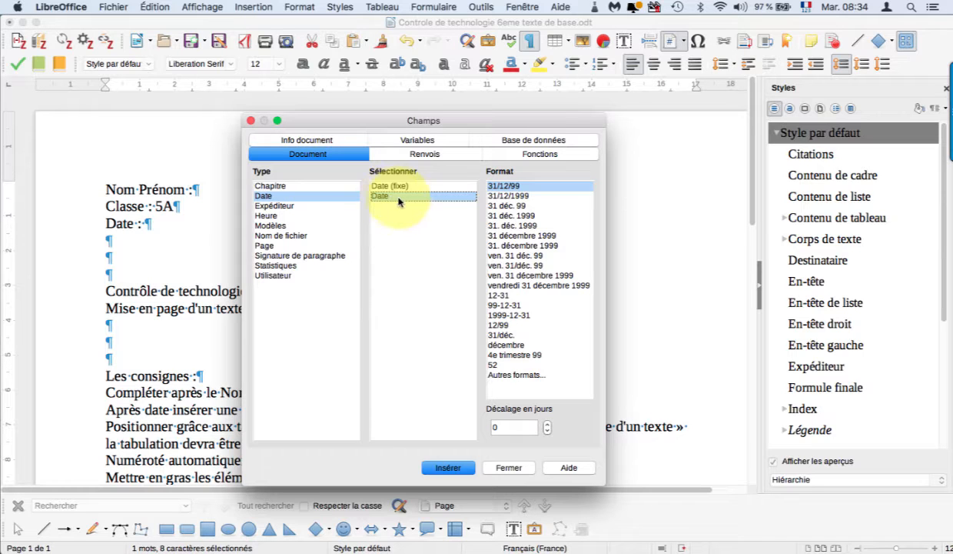
left_click(399, 187)
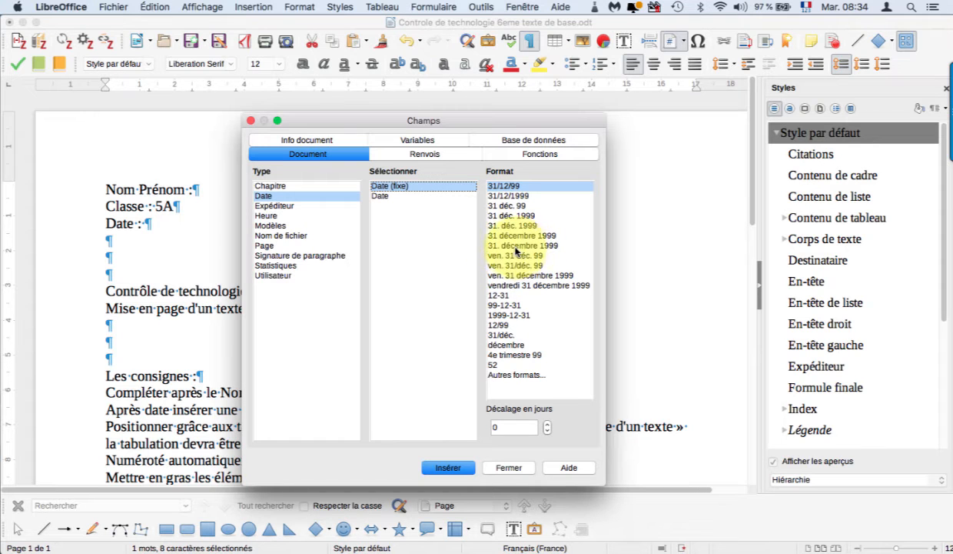
Insert the date field in the "31 décembre 1999" format and close the field dialog
left_click(495, 236)
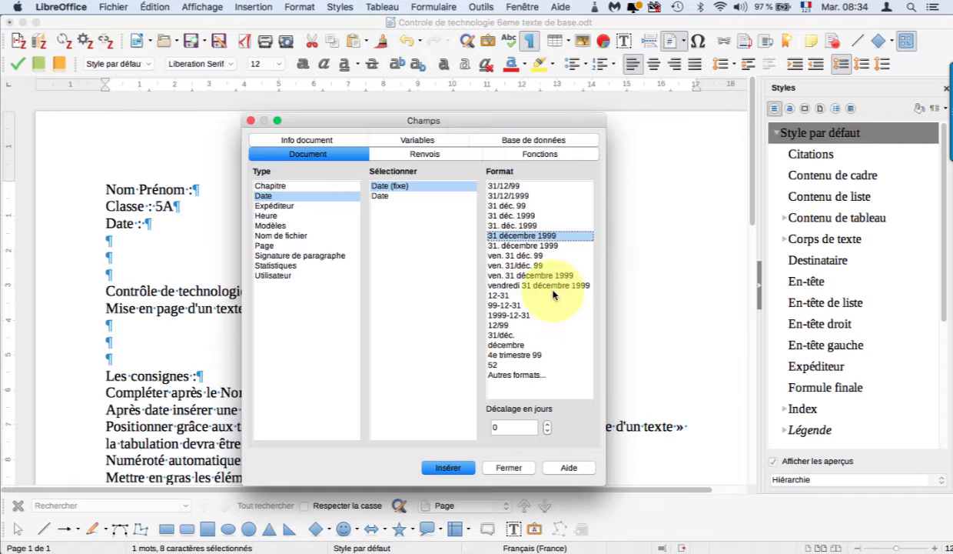
left_click(455, 472)
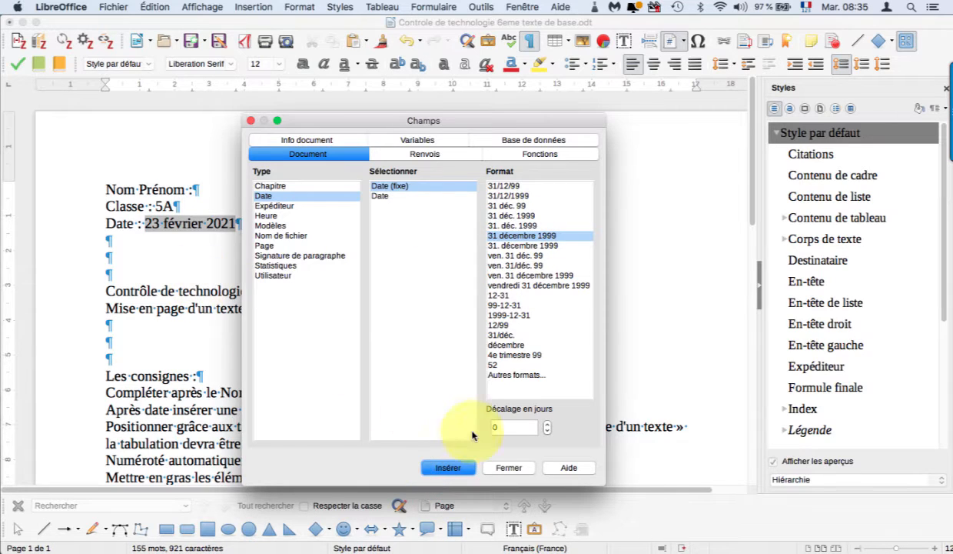
left_click_drag(361, 121, 518, 136)
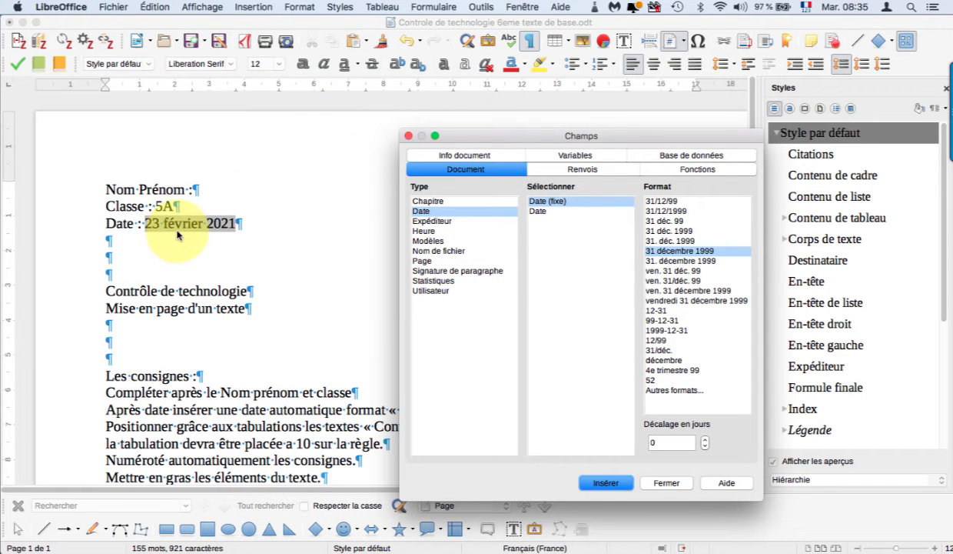
left_click(665, 483)
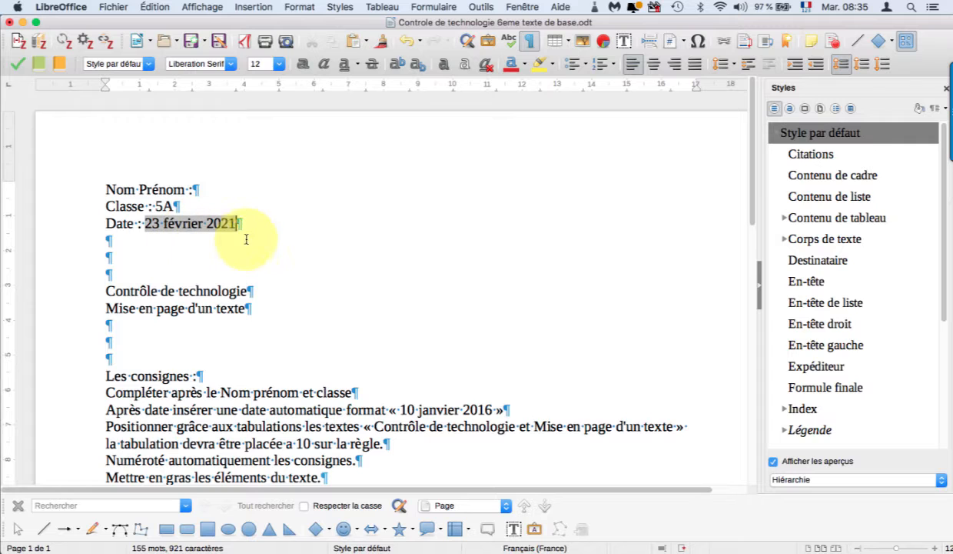
Replace the paragraph break between "Contrôle de technologie" and "Mise en page d'un texte" with a line break
scroll(272, 236, "down", 1)
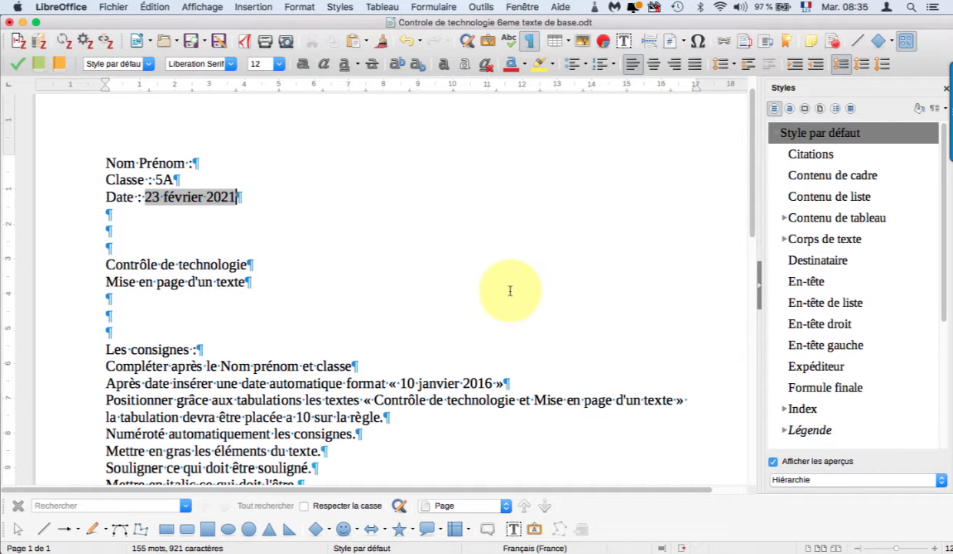
scroll(508, 288, "down", 1)
scroll(501, 277, "up", 2)
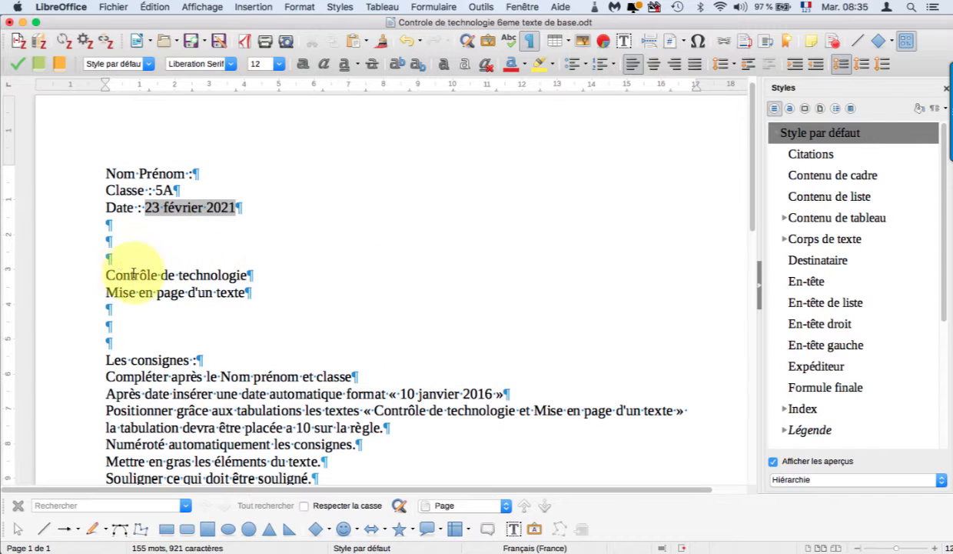
left_click_drag(107, 274, 258, 292)
left_click(266, 279)
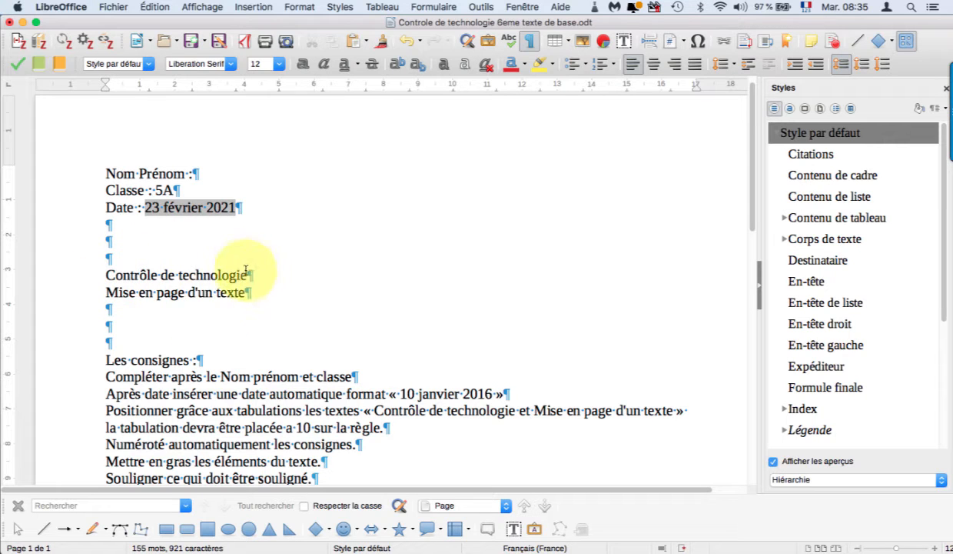
double_click(105, 292)
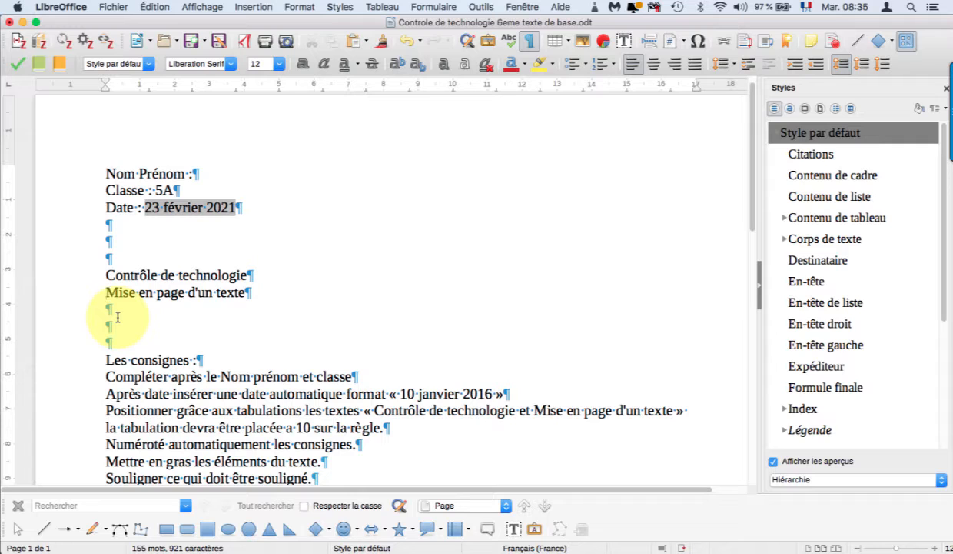
key("BackSpace")
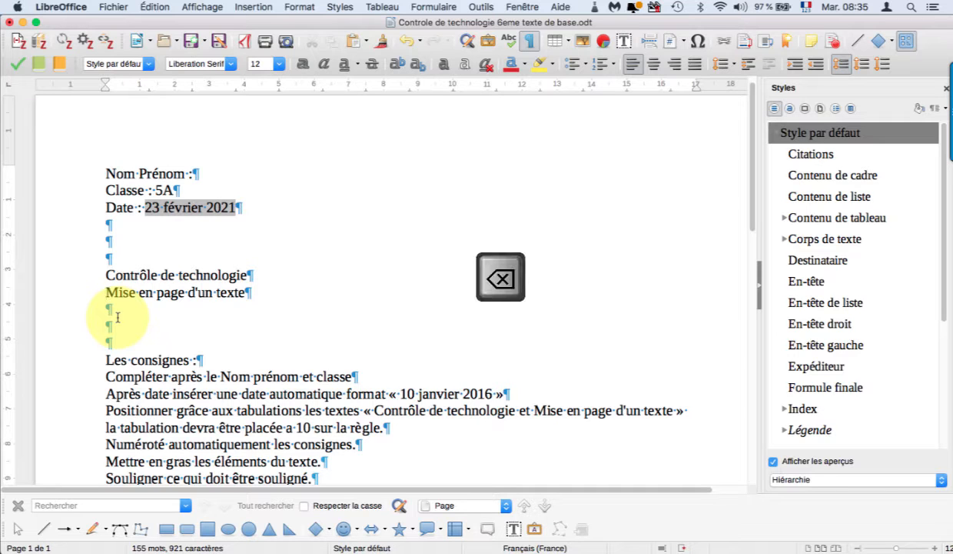
key("BackSpace")
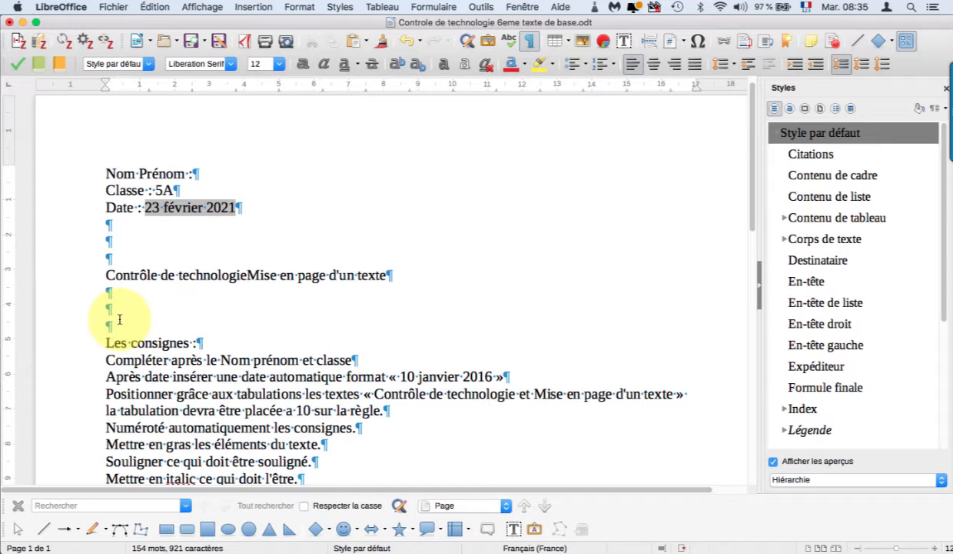
key("shift+Return")
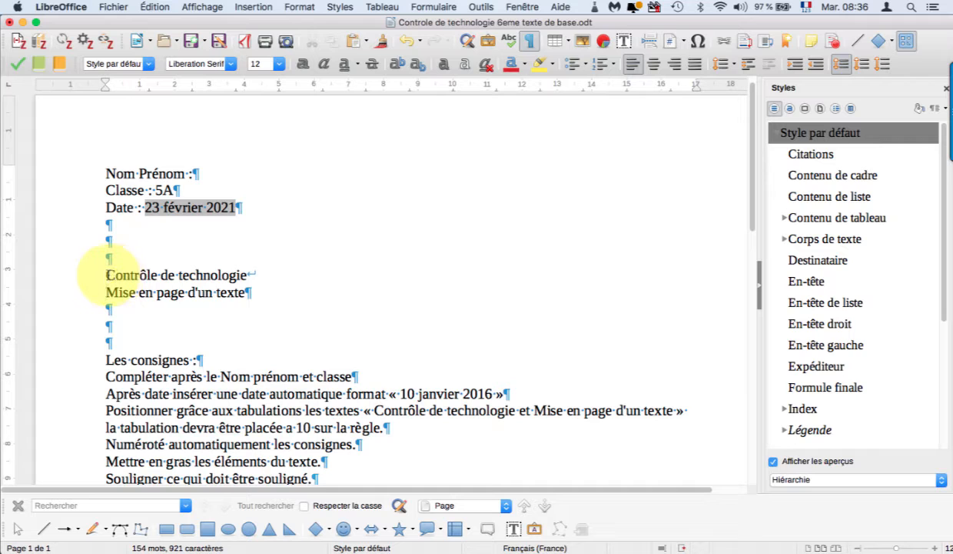
left_click(249, 292)
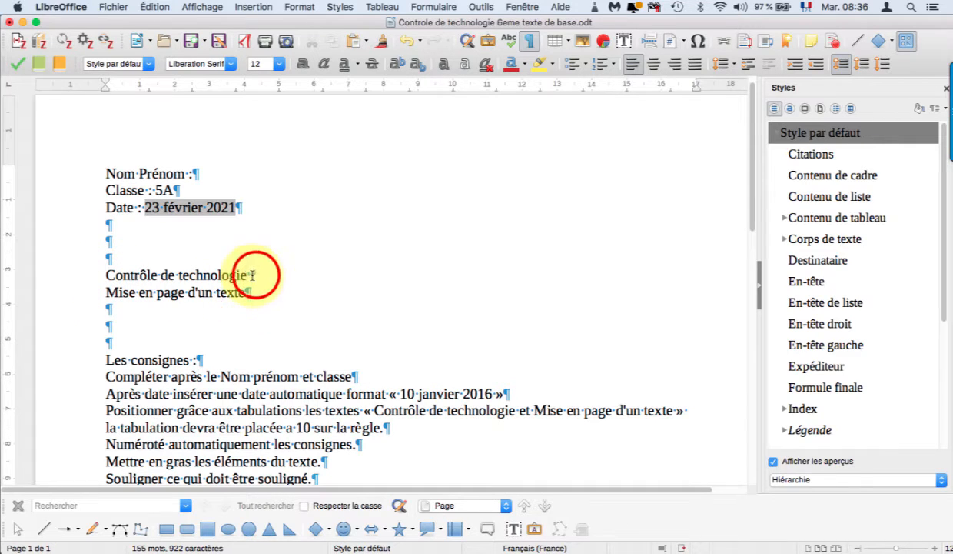
left_click(248, 274)
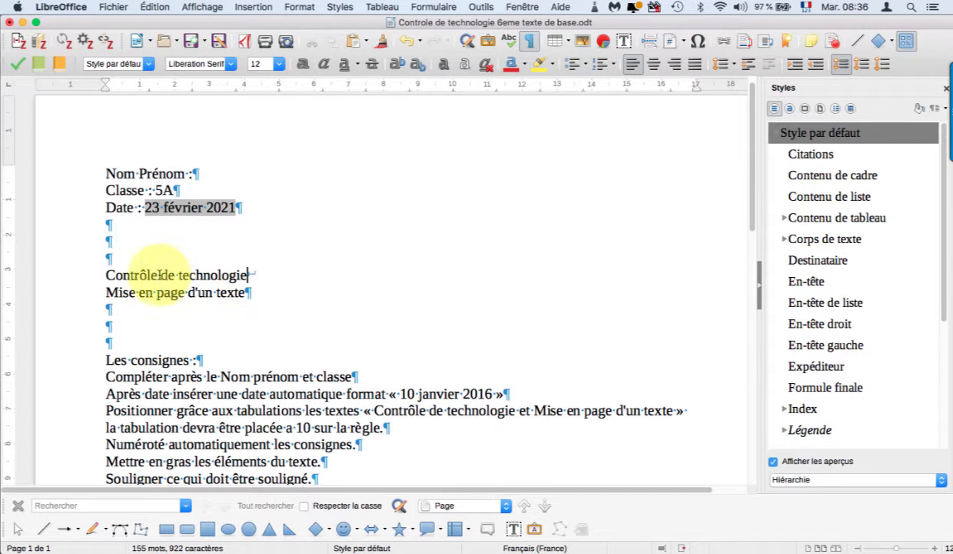
key("shift+Return")
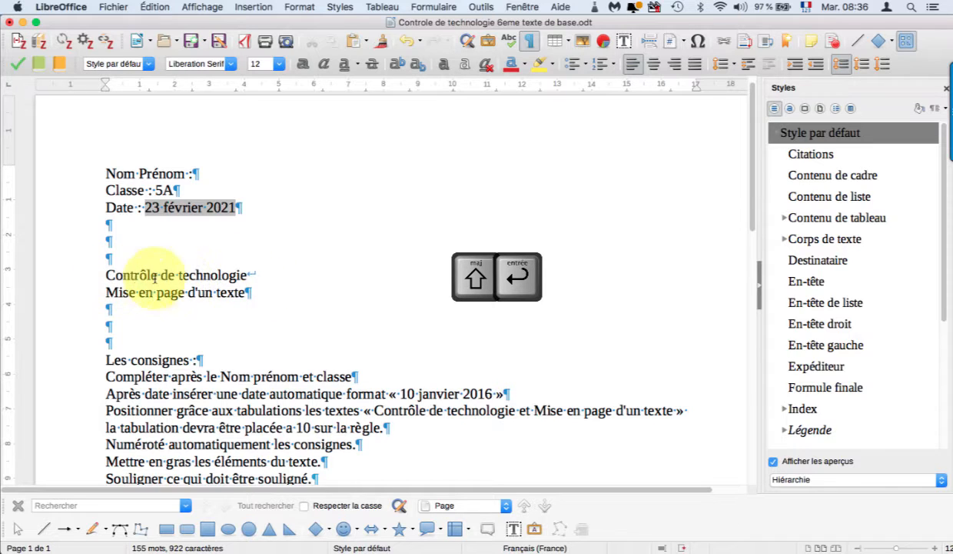
Indent the two-line title paragraph "Contrôle de technologie / Mise en page d'un texte" to about 12 cm on the ruler
left_click_drag(106, 274, 260, 290)
left_click(254, 290)
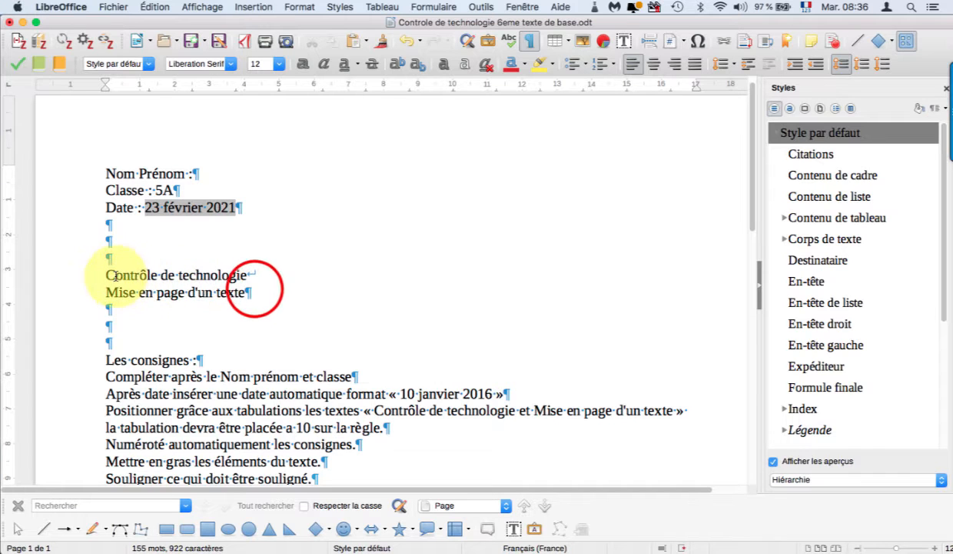
left_click(107, 274)
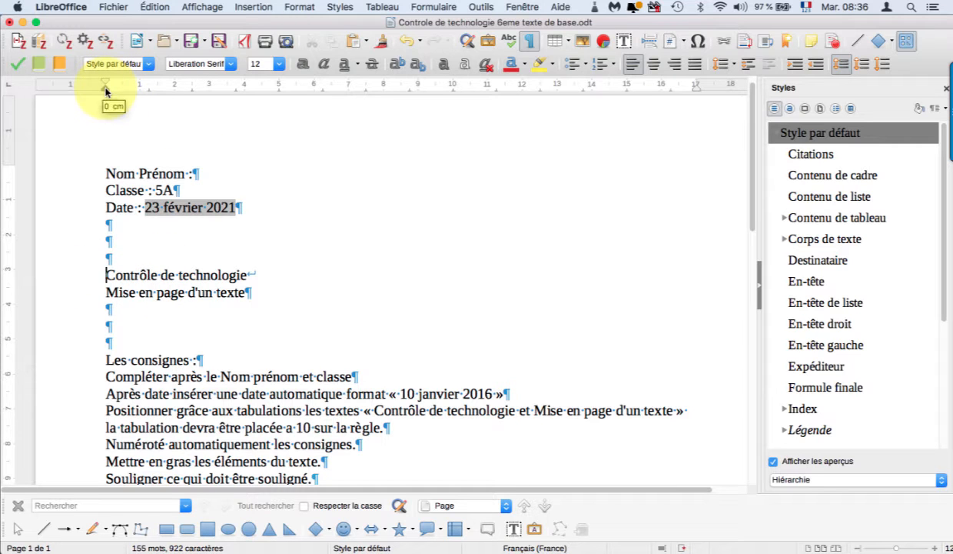
left_click_drag(105, 89, 519, 91)
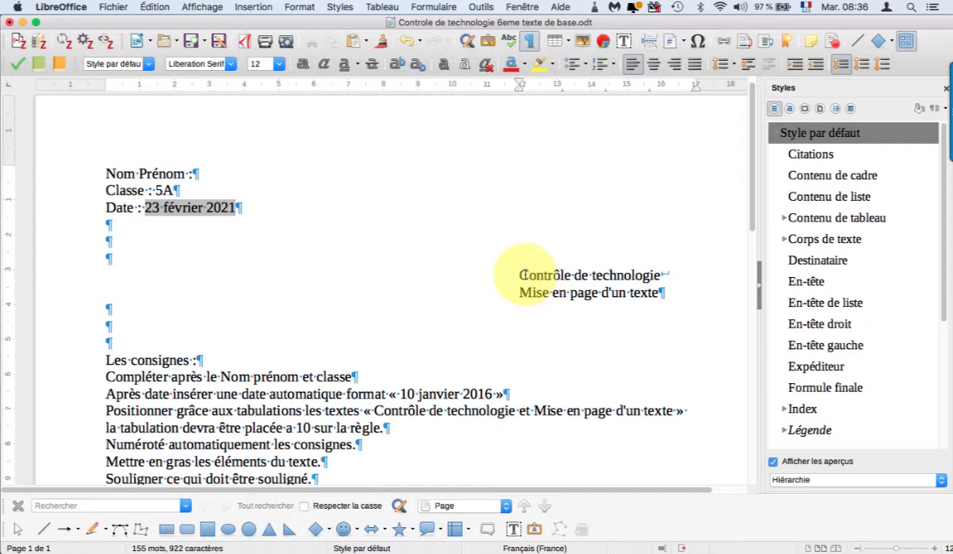
Place the insertion point before "Les consignes :" and open the special characters dialog
scroll(522, 275, "down", 3)
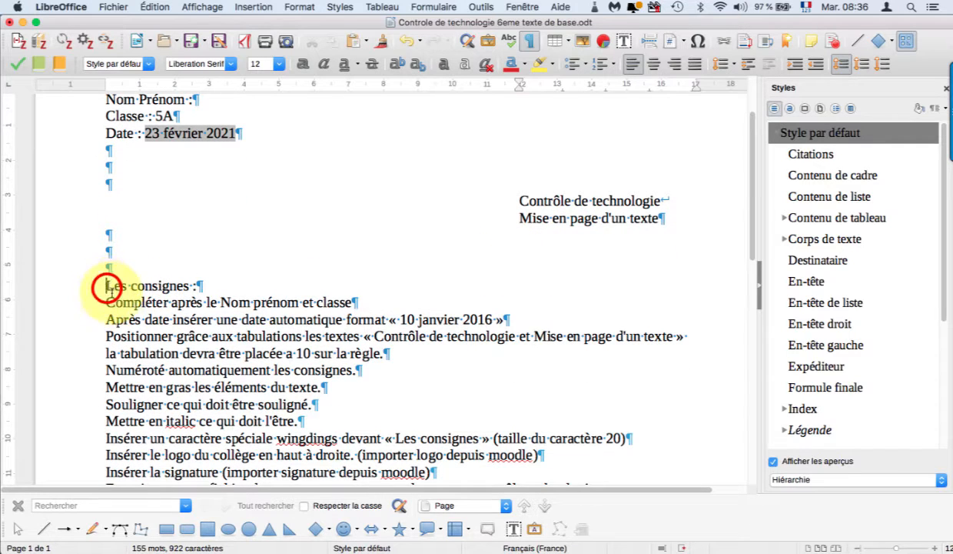
left_click(107, 288)
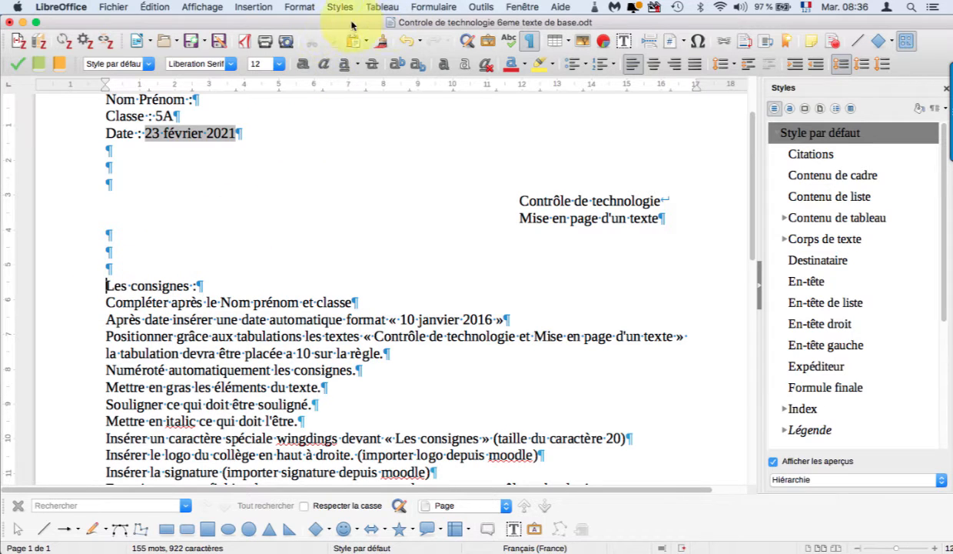
left_click(254, 8)
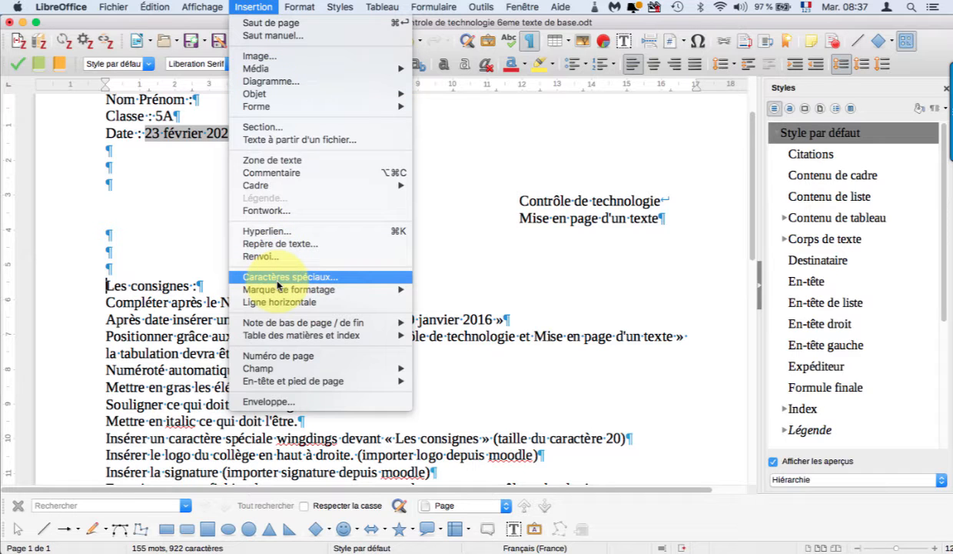
left_click(542, 141)
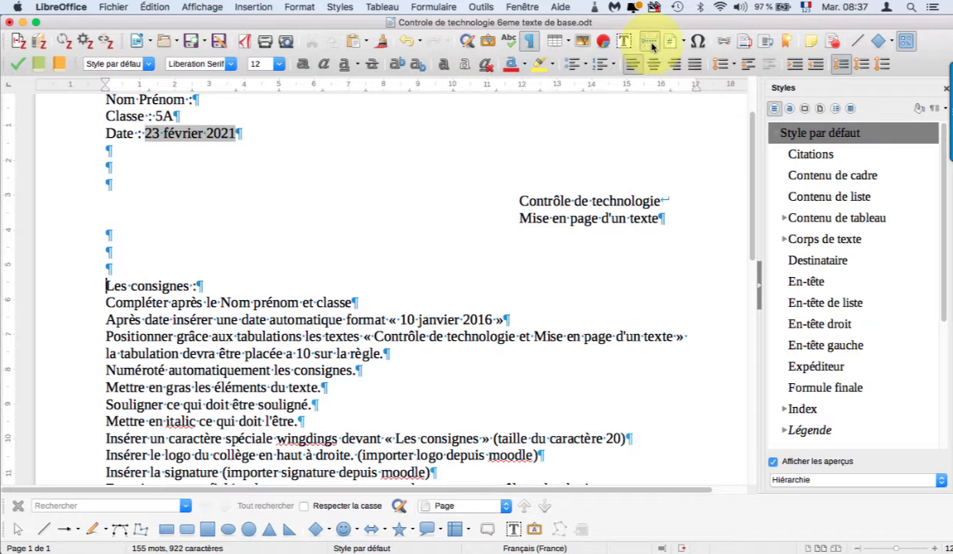
left_click(699, 45)
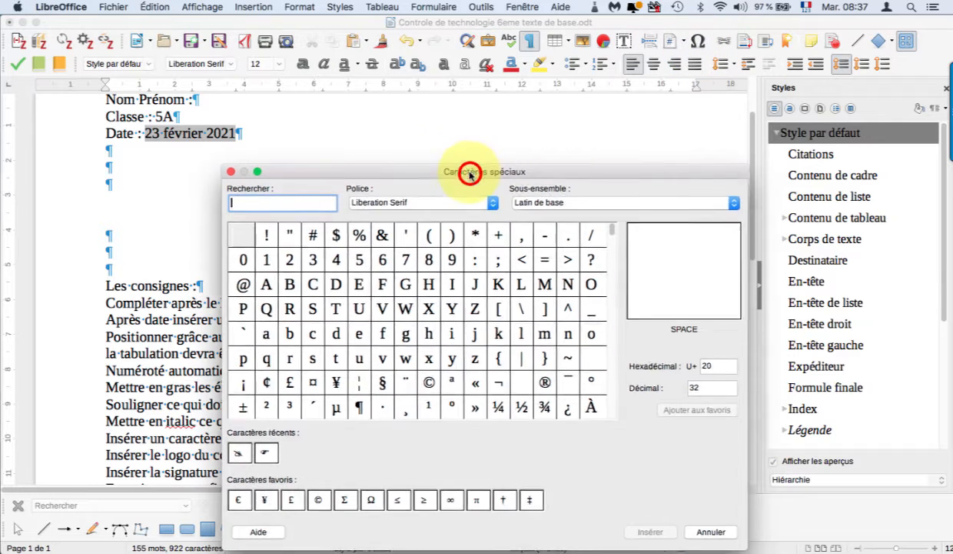
left_click_drag(472, 173, 451, 90)
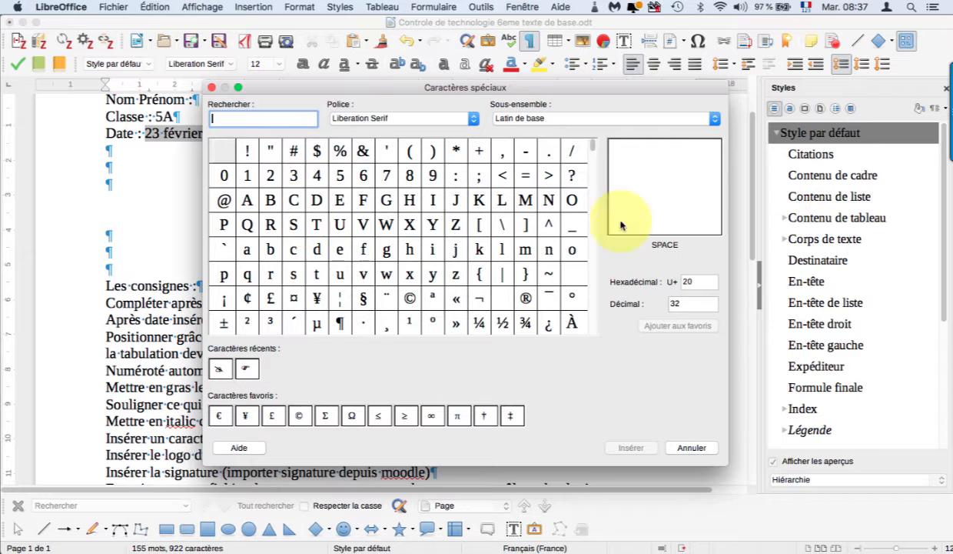
Insert the Wingdings writing-hand character U+F040, followed by a space, before "Les consignes :"
mouse_move(592, 146)
left_mouse_down()
mouse_move(593, 158)
mouse_move(590, 145)
left_mouse_up()
left_click(403, 119)
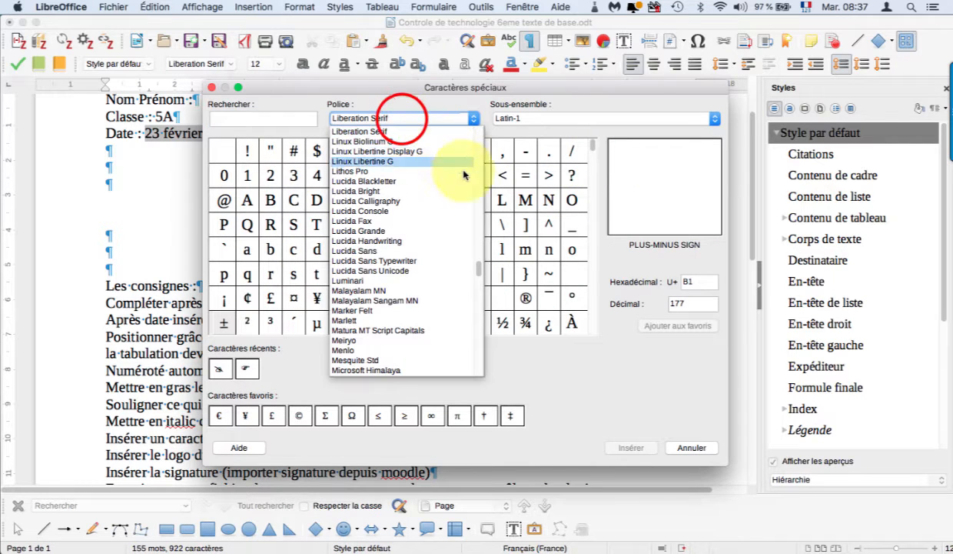
left_click(479, 272)
left_click_drag(480, 278, 478, 376)
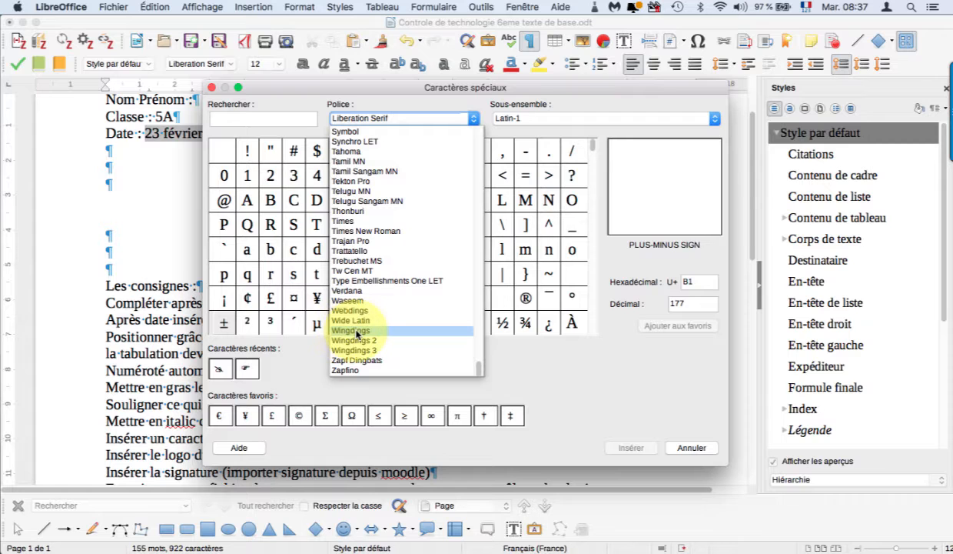
left_click(356, 332)
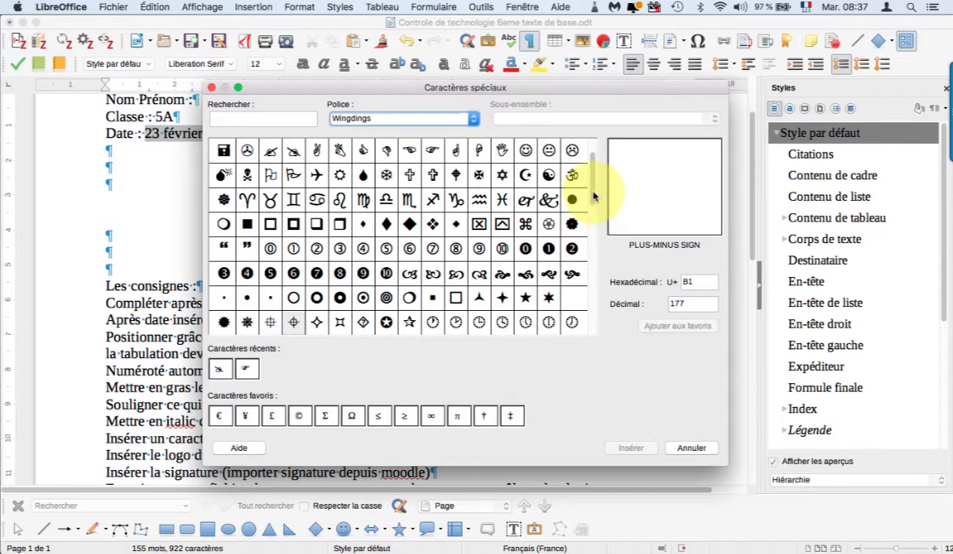
left_click_drag(595, 202, 598, 249)
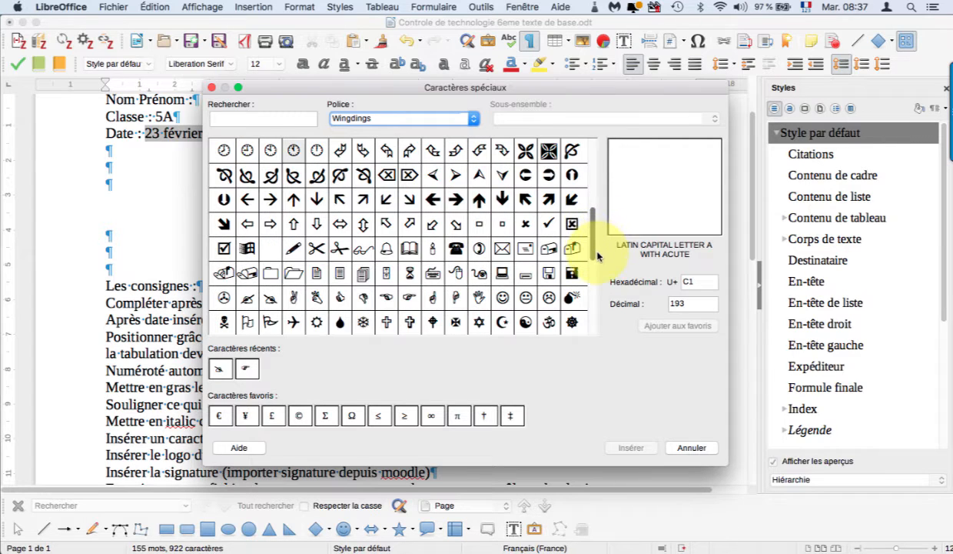
left_click(273, 299)
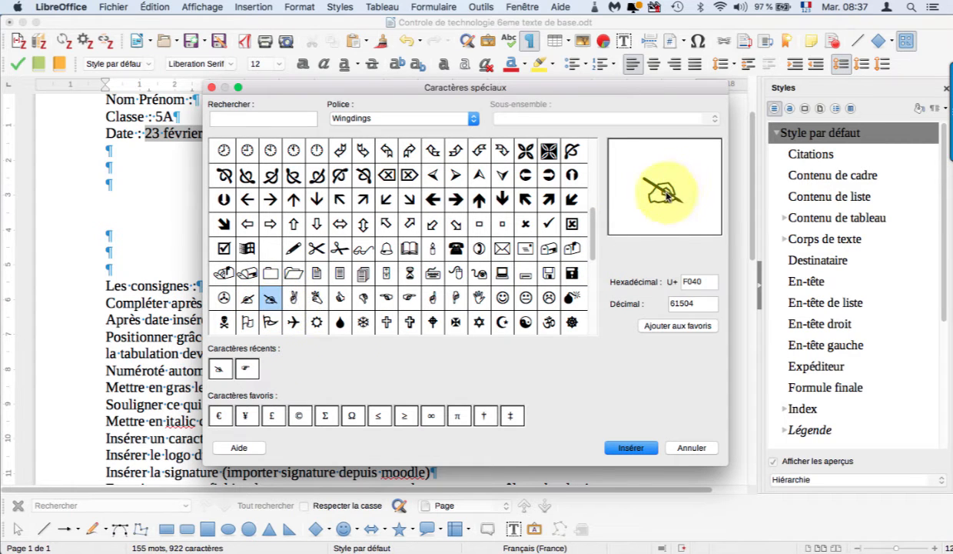
left_click(633, 450)
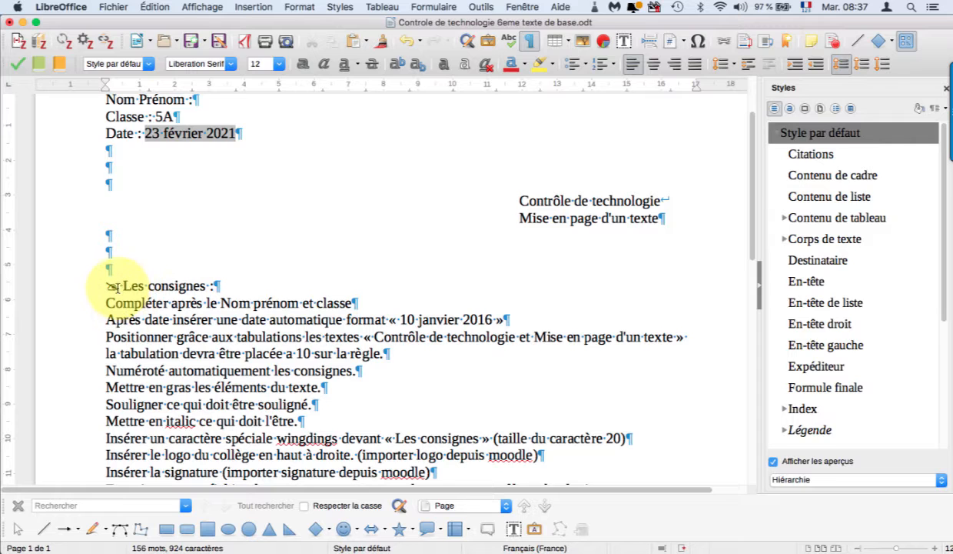
Set the writing-hand symbol's font size to 20 and underline "Les consignes :"
double_click(117, 286)
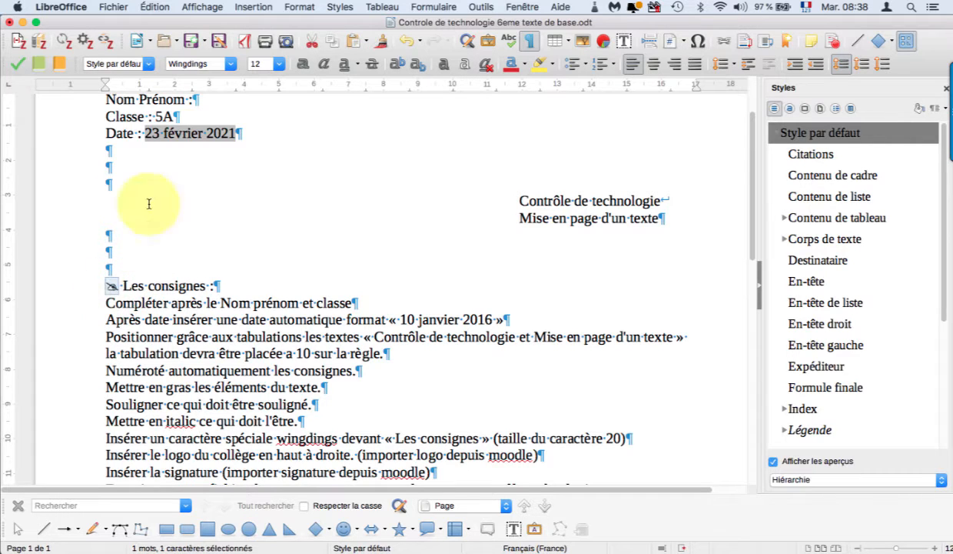
left_click(279, 65)
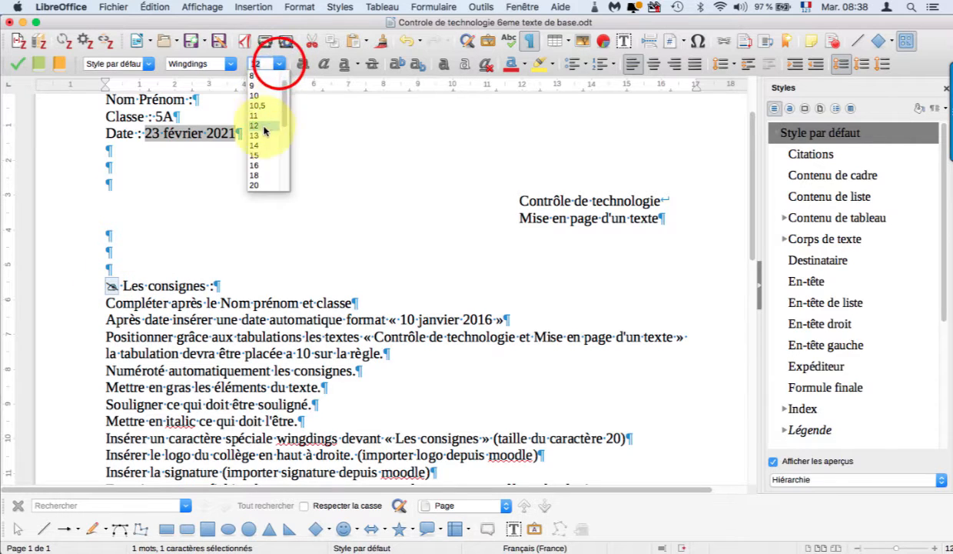
left_click(259, 185)
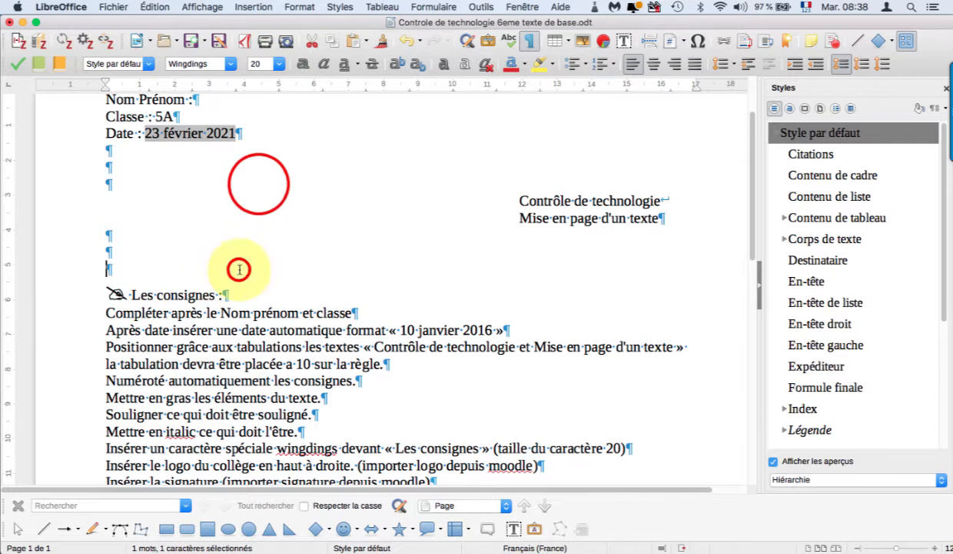
left_click(238, 267)
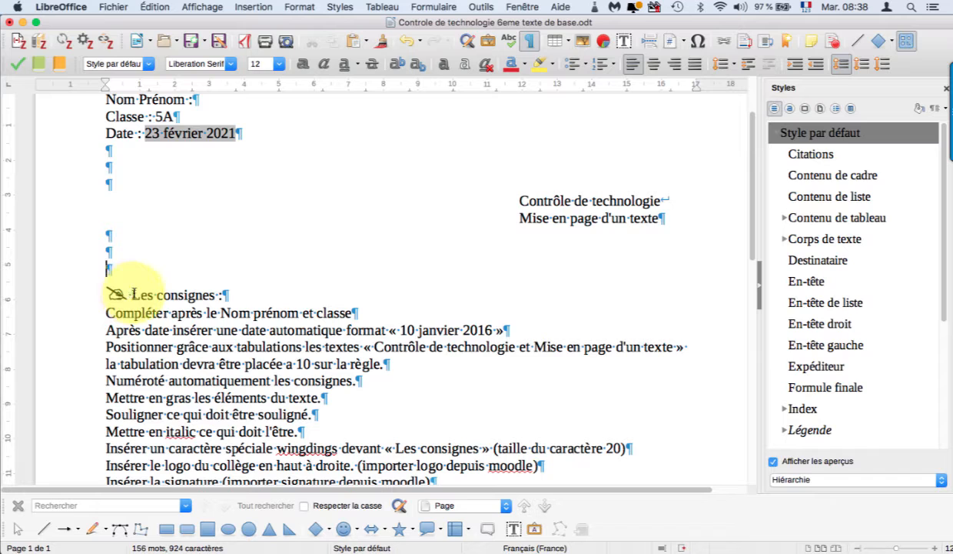
left_click_drag(134, 293, 222, 291)
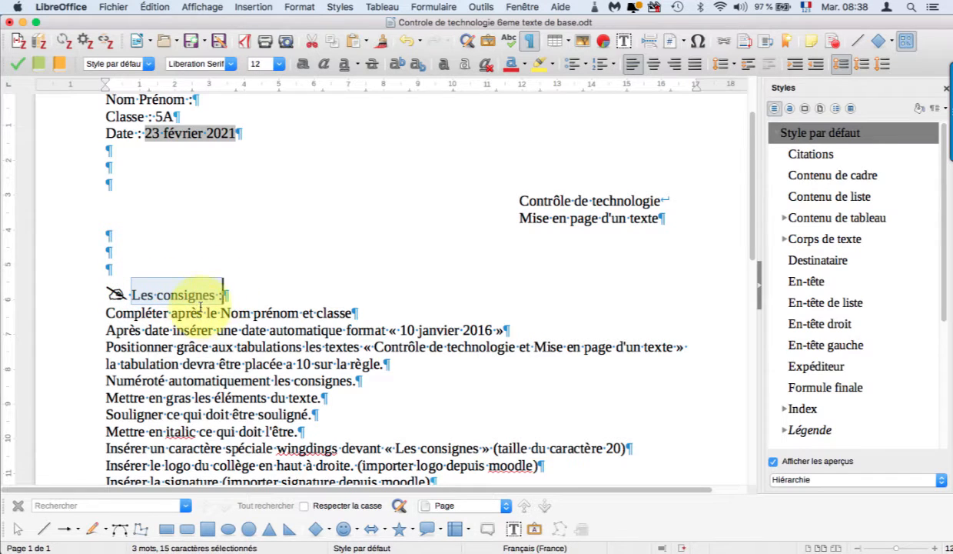
left_click(346, 69)
Manually add the prefixes "a) " and "b) " before the first two instruction lines
scroll(319, 247, "down", 4)
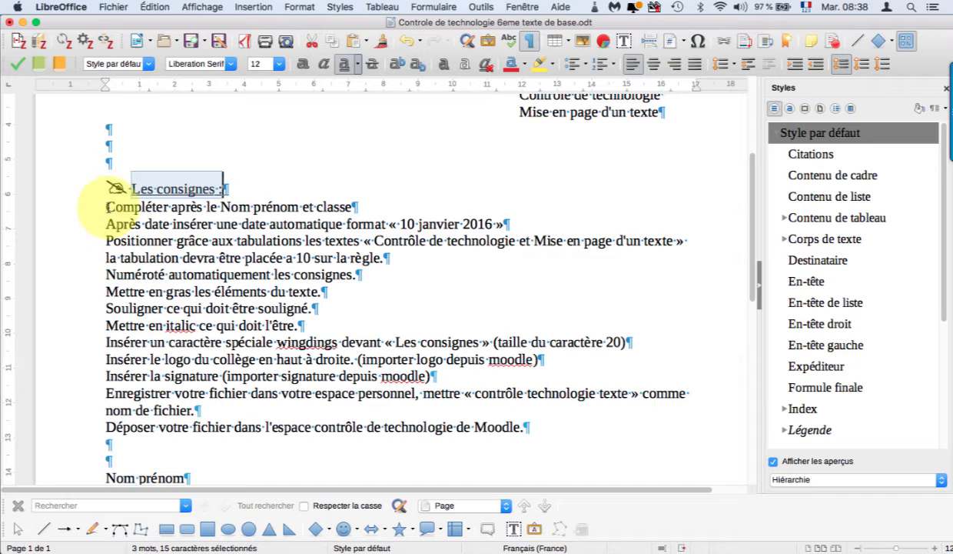
left_click(107, 206)
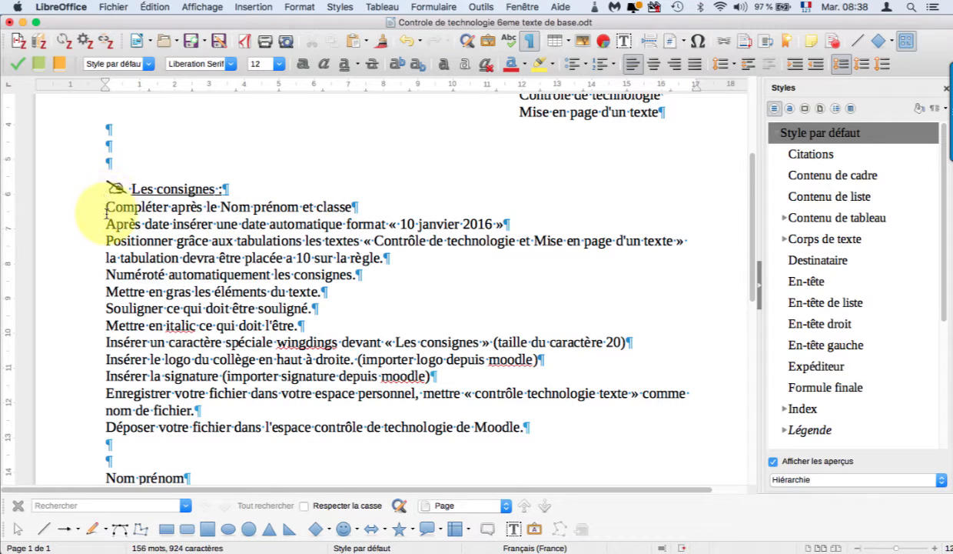
type("a")
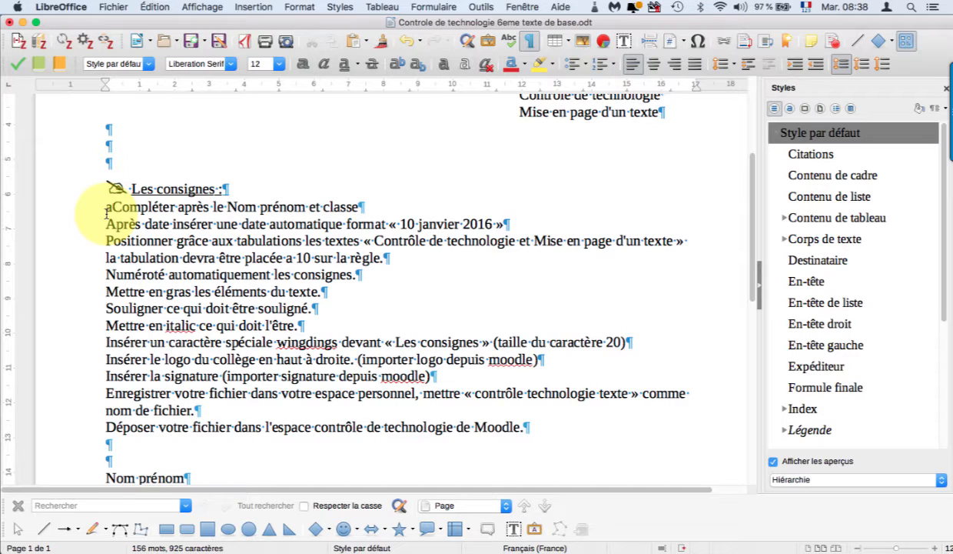
type(")")
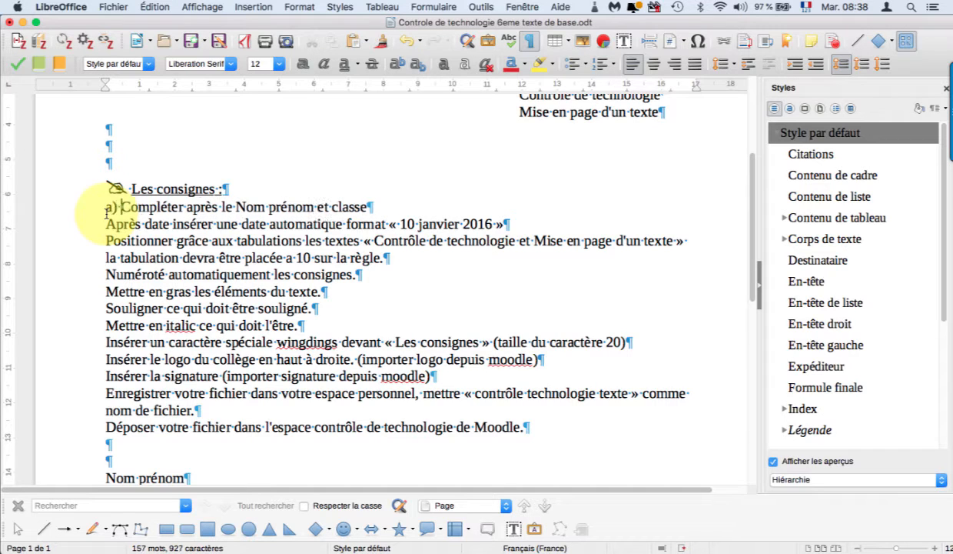
left_click(105, 223)
type("b")
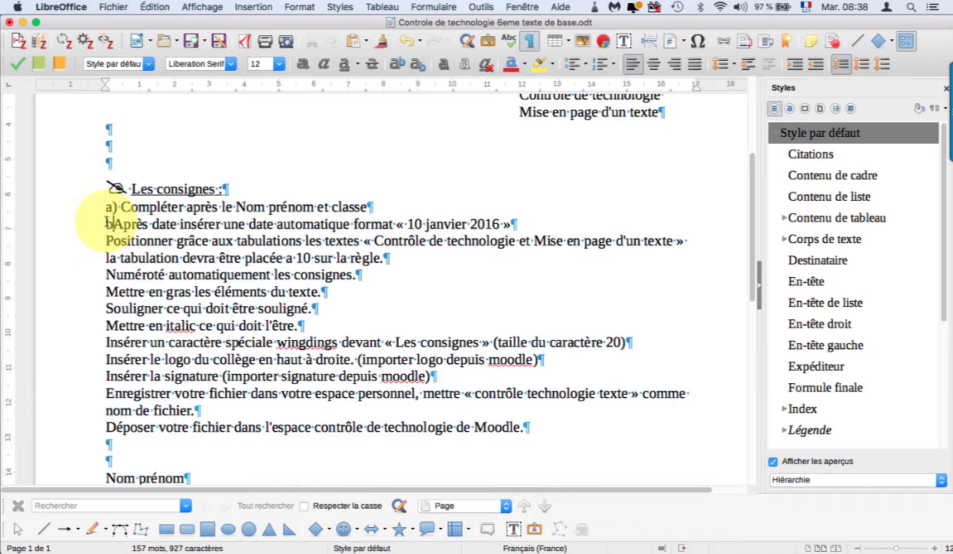
type(")")
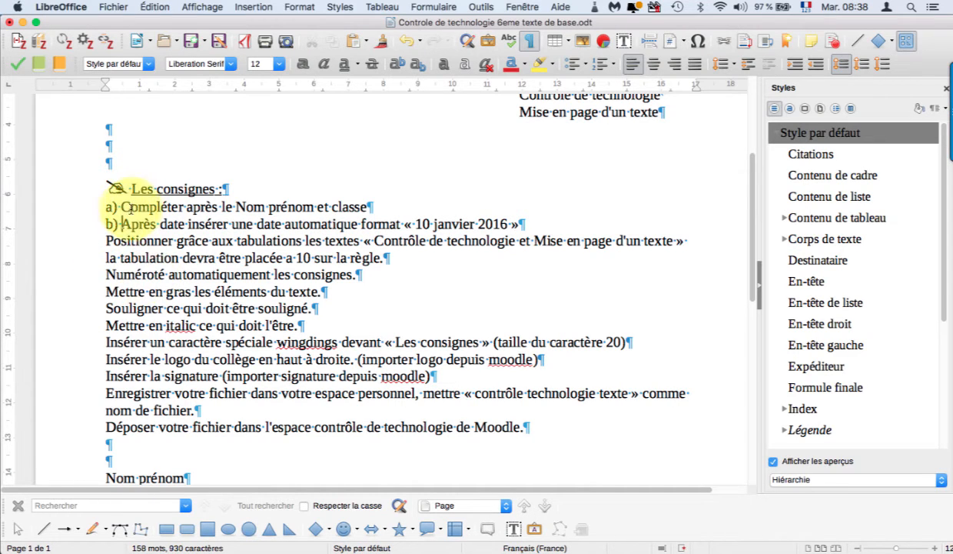
Remove the manual "a) " and "b) " prefixes from the first two instruction lines
left_click_drag(121, 206, 106, 206)
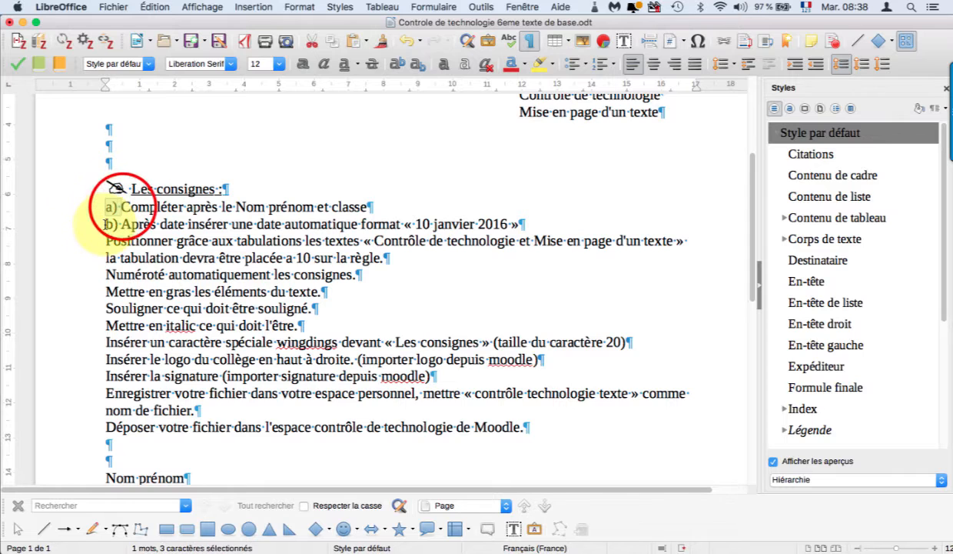
key("BackSpace")
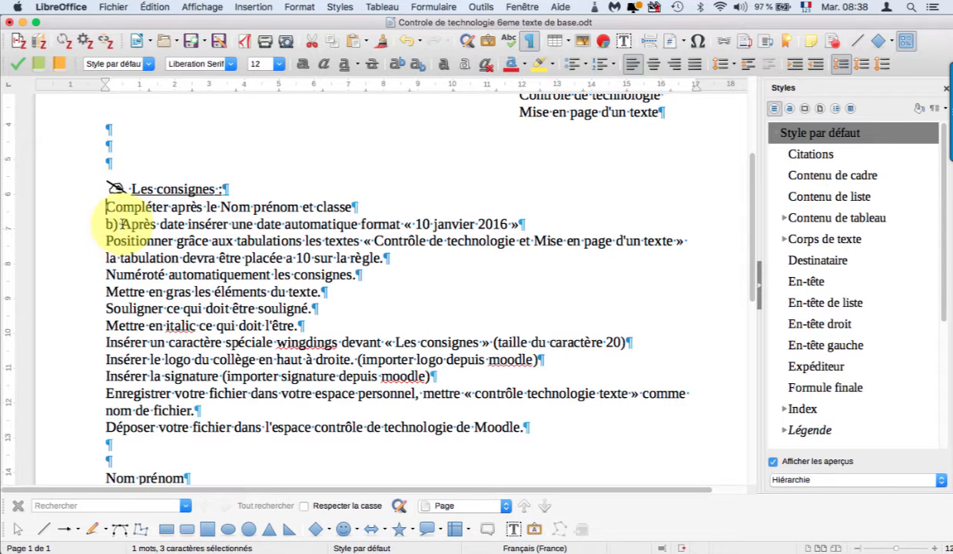
left_click_drag(121, 223, 106, 224)
key("BackSpace")
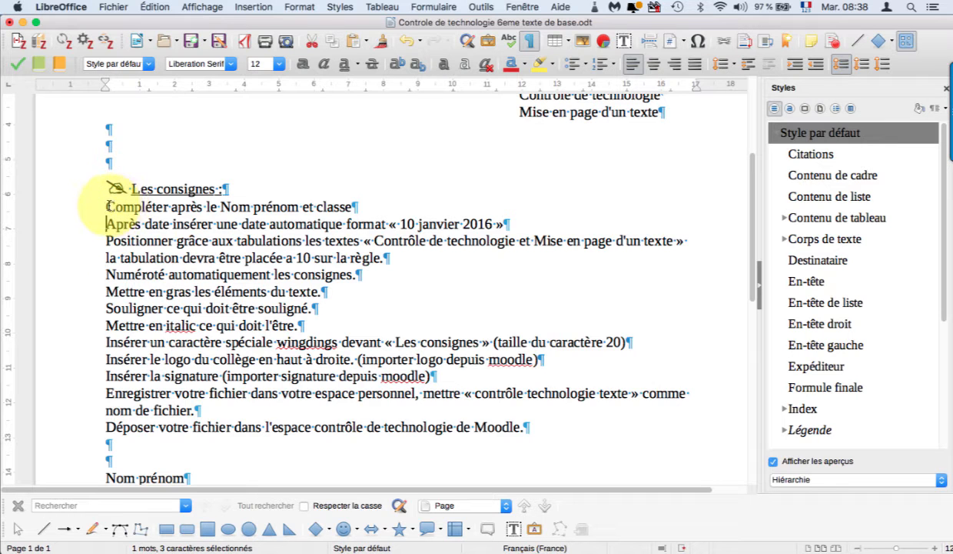
Apply automatic a) b) c) numbering to all instructions from "Compléter après le Nom prénom" to "Déposer votre fichier"
left_click_drag(108, 206, 539, 424)
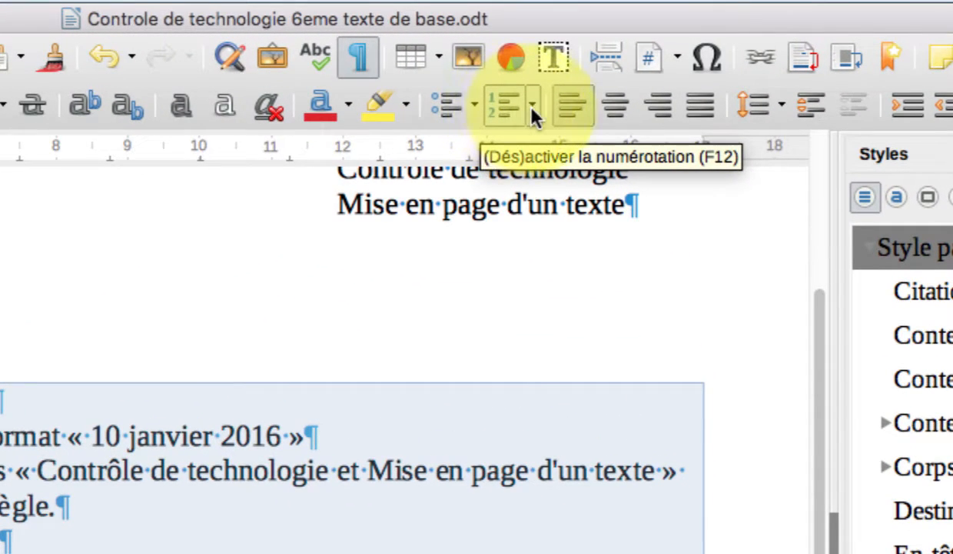
left_click(532, 108)
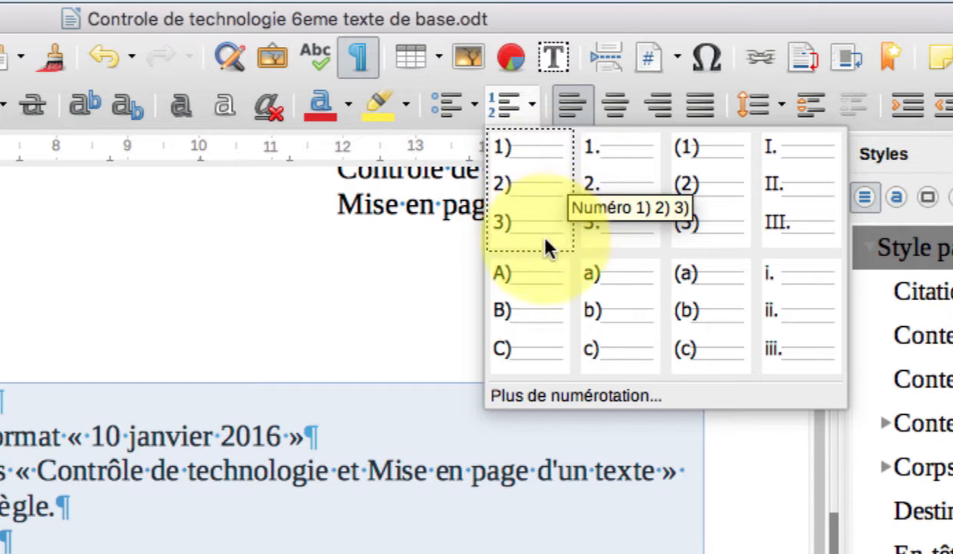
left_click(612, 282)
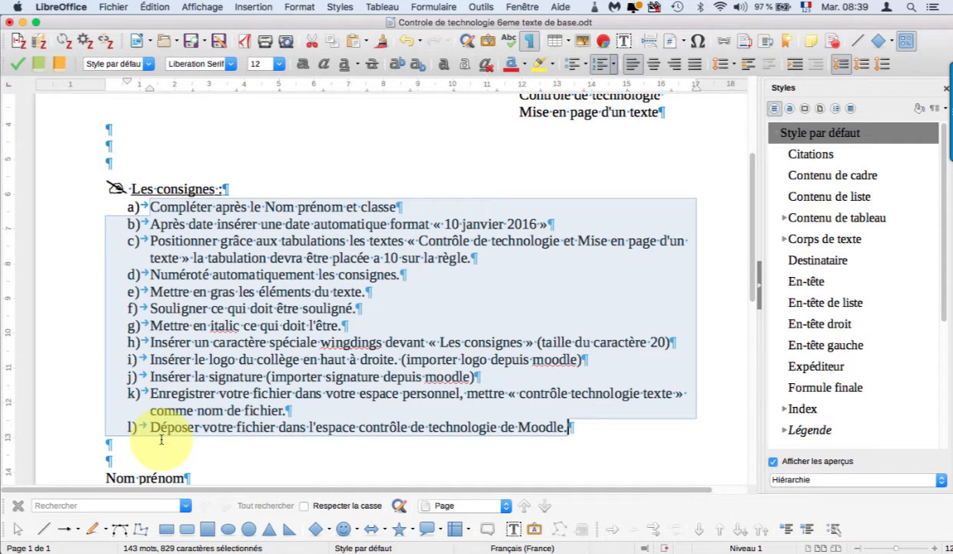
Try adding an empty numbered item after instruction a), then remove its numbering and the blank line
left_click(419, 209)
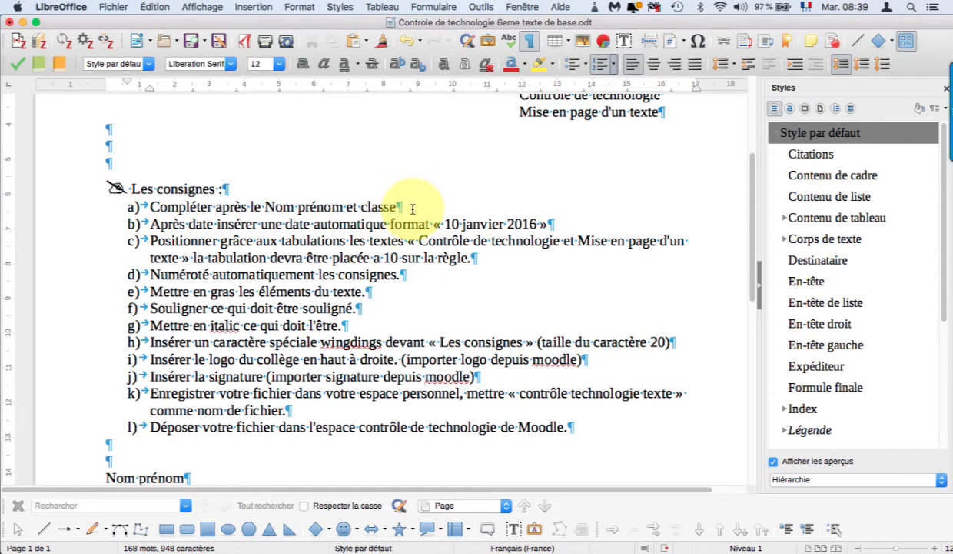
key("Return")
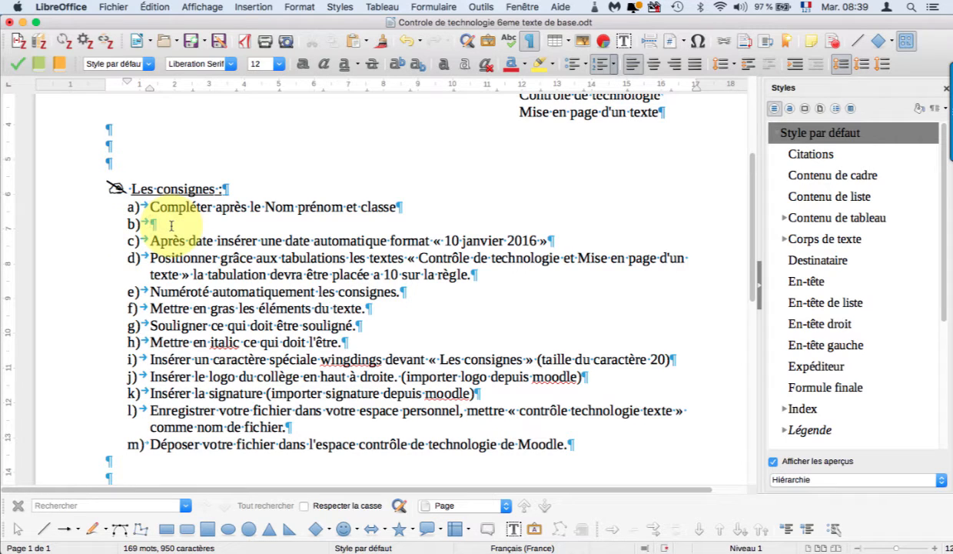
key("BackSpace")
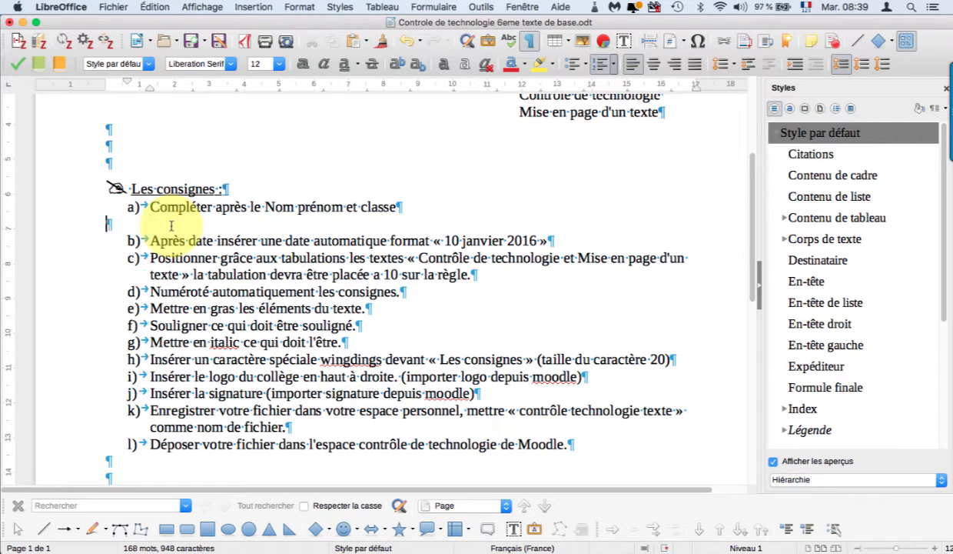
key("BackSpace")
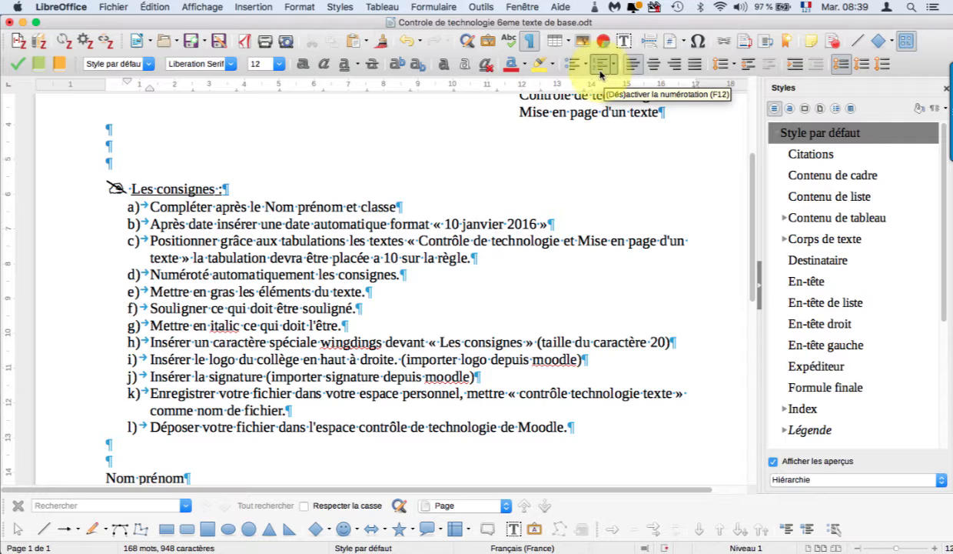
Try indenting the closing "Nom prénom" line to 12 cm, then return its indent to 0
scroll(160, 315, "down", 5)
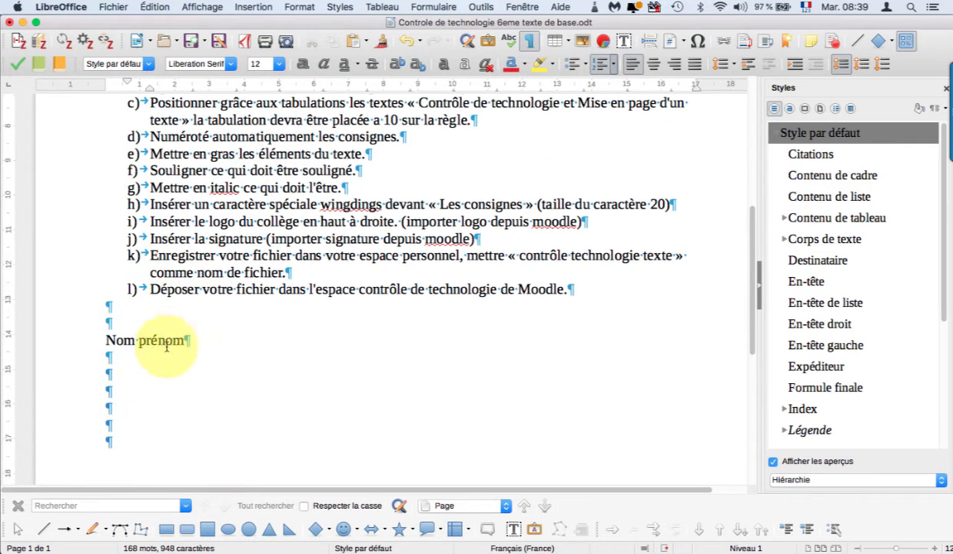
left_click(139, 341)
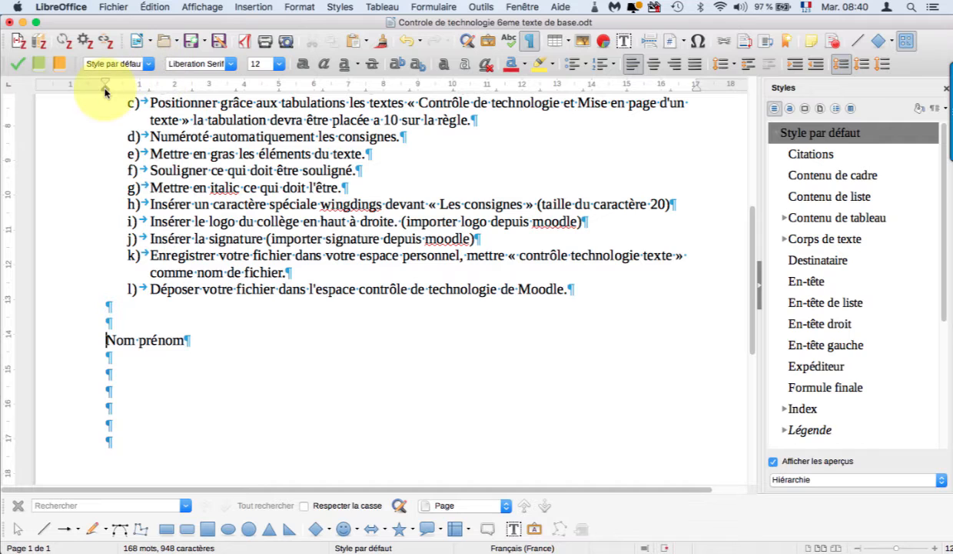
mouse_move(105, 87)
left_mouse_down()
mouse_move(519, 88)
mouse_move(522, 98)
left_mouse_up()
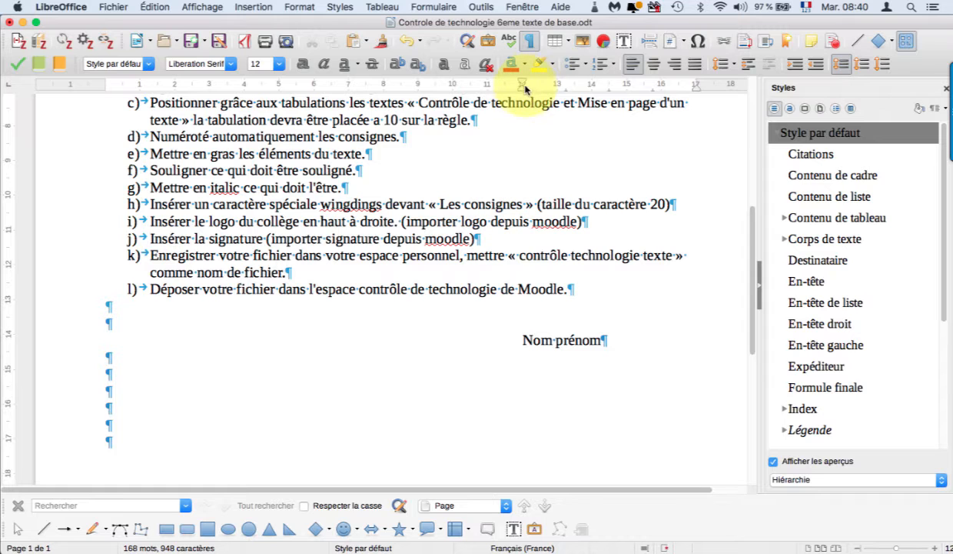
left_click_drag(522, 92, 108, 96)
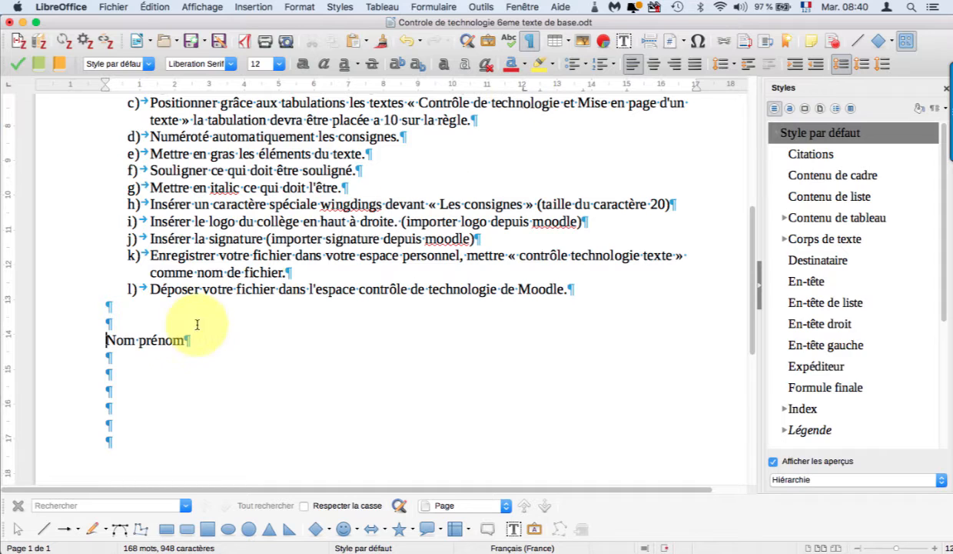
Align the closing "Nom prénom" line to a tab stop at 12 cm by inserting a tab before it
key("Tab")
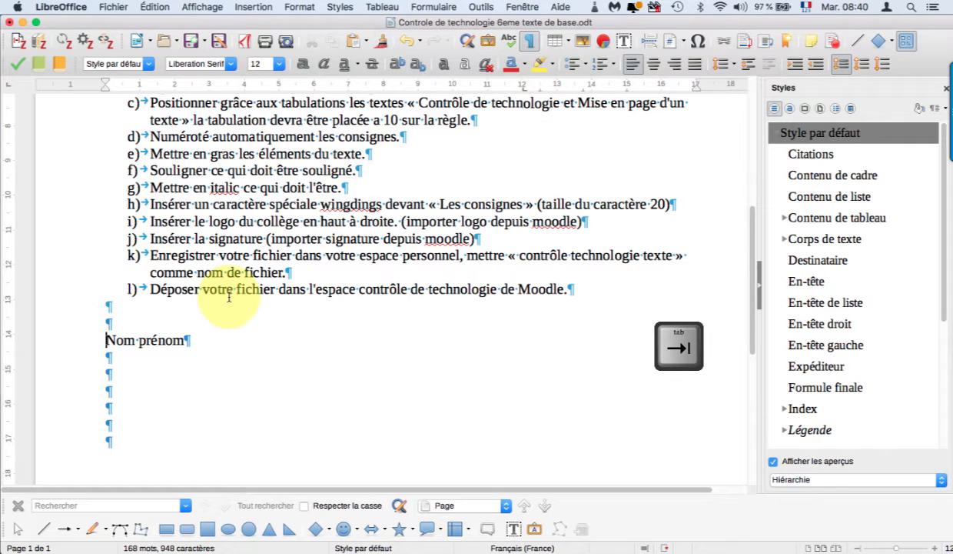
key("Tab")
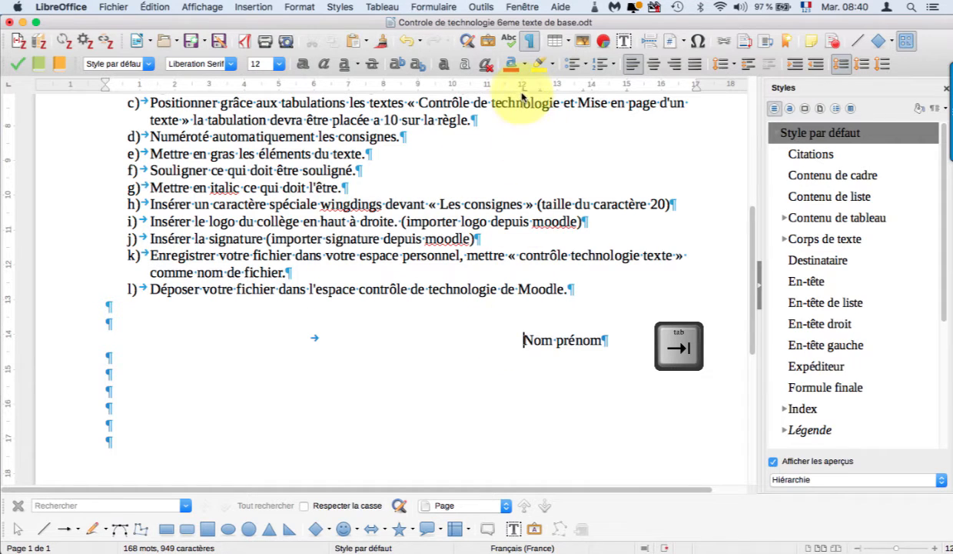
double_click(311, 338)
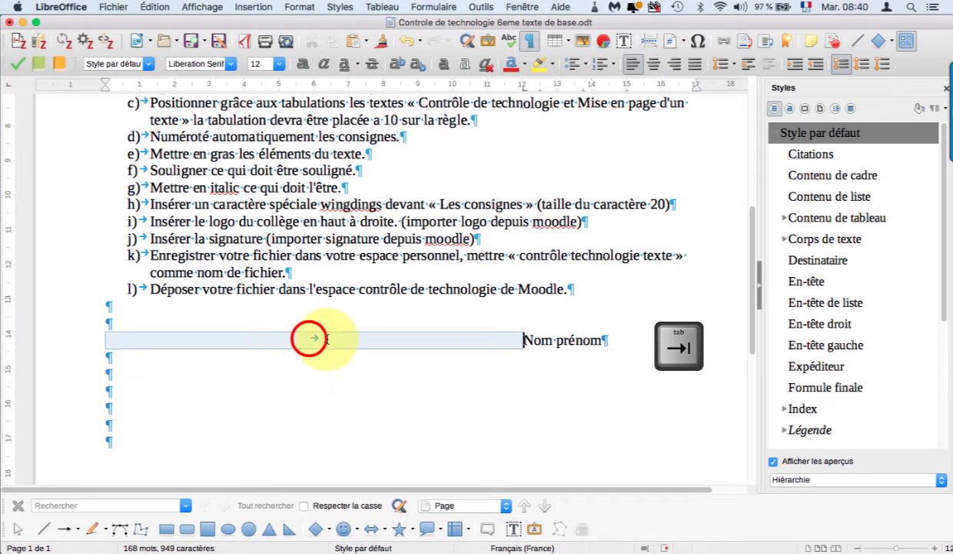
Try shifting a sample word "Nom" with repeated spaces on a blank line below, then delete the word and its spaces
left_click(281, 411)
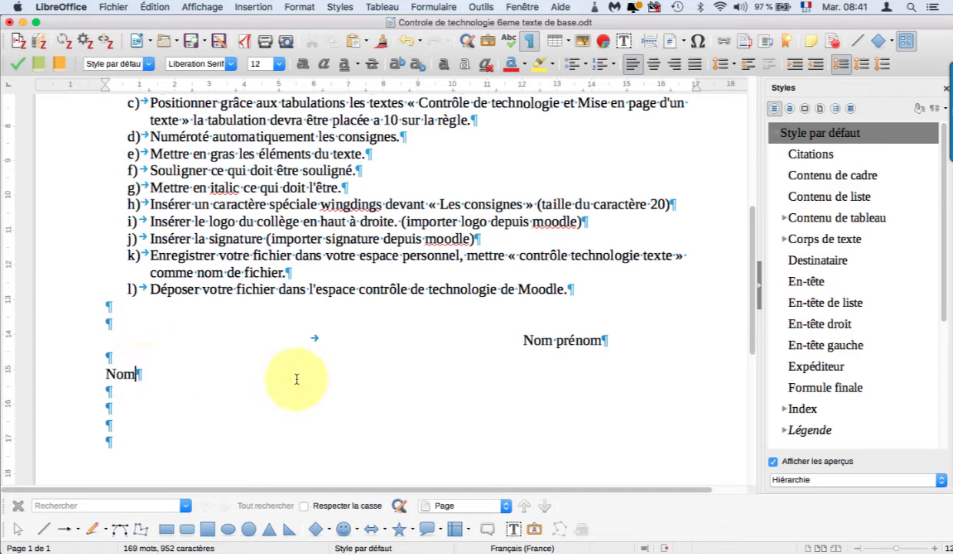
left_click(107, 374)
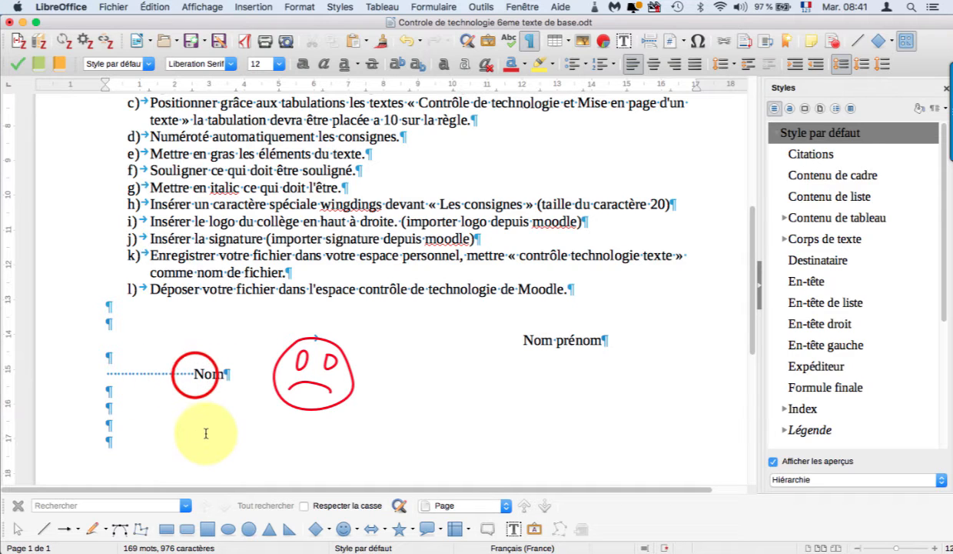
left_click_drag(195, 374, 106, 378)
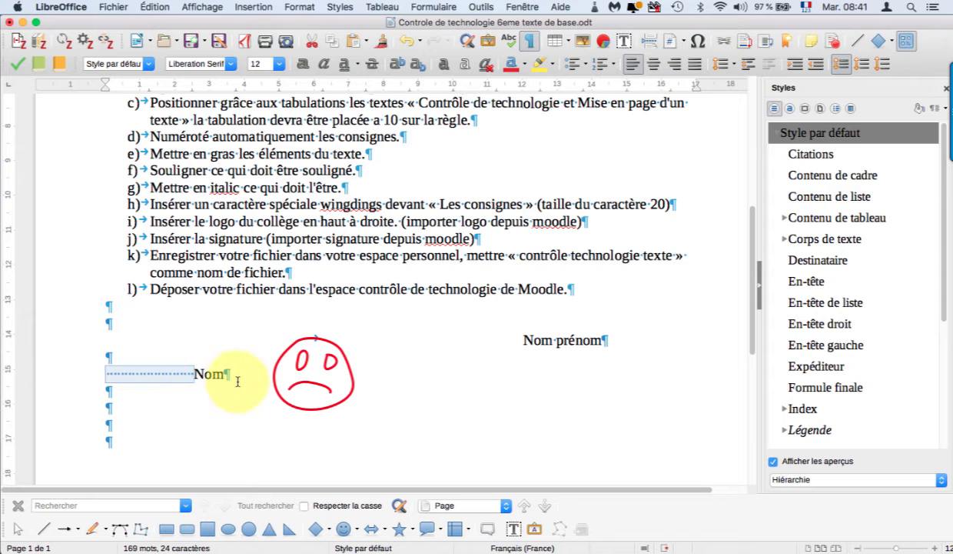
left_click_drag(242, 374, 86, 374)
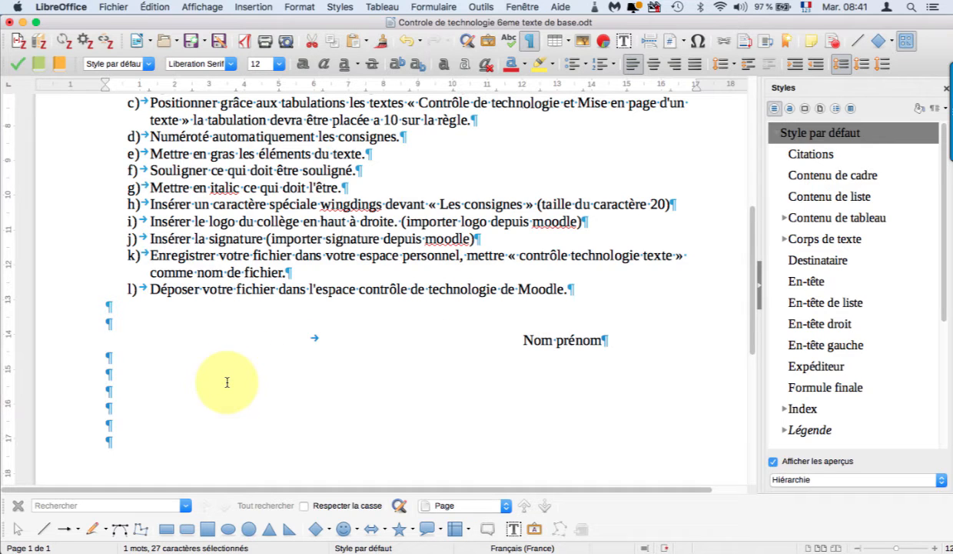
scroll(554, 383, "up", 5)
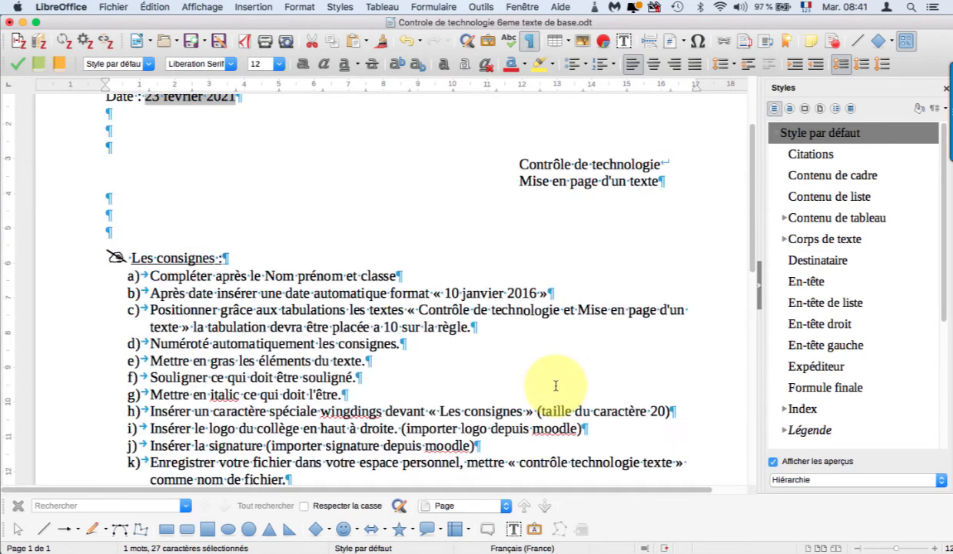
scroll(555, 384, "up", 2)
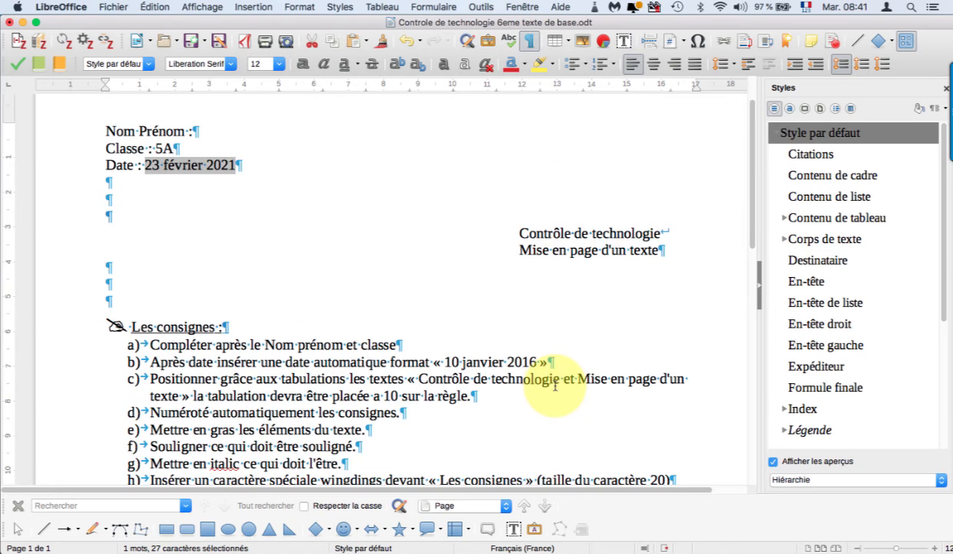
scroll(555, 385, "down", 6)
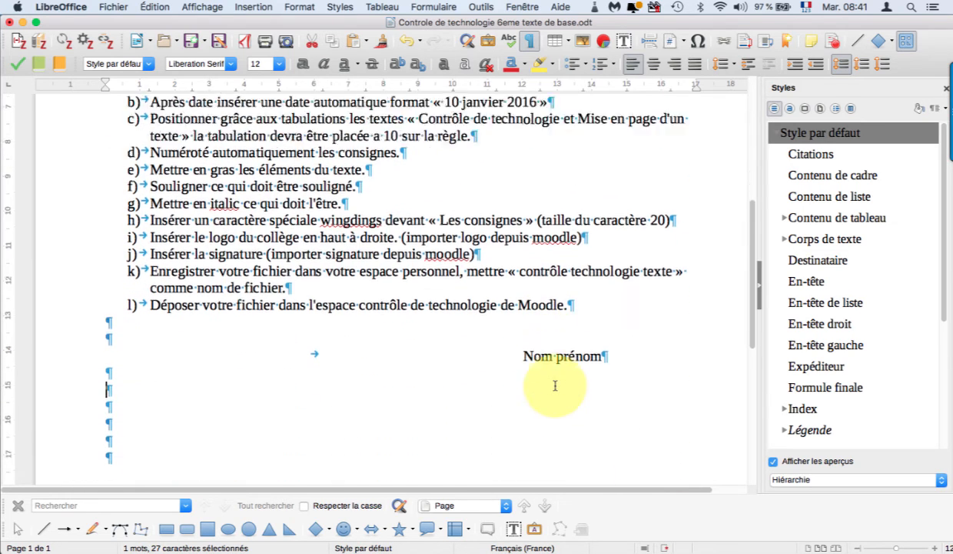
scroll(555, 385, "down", 1)
scroll(555, 385, "up", 10)
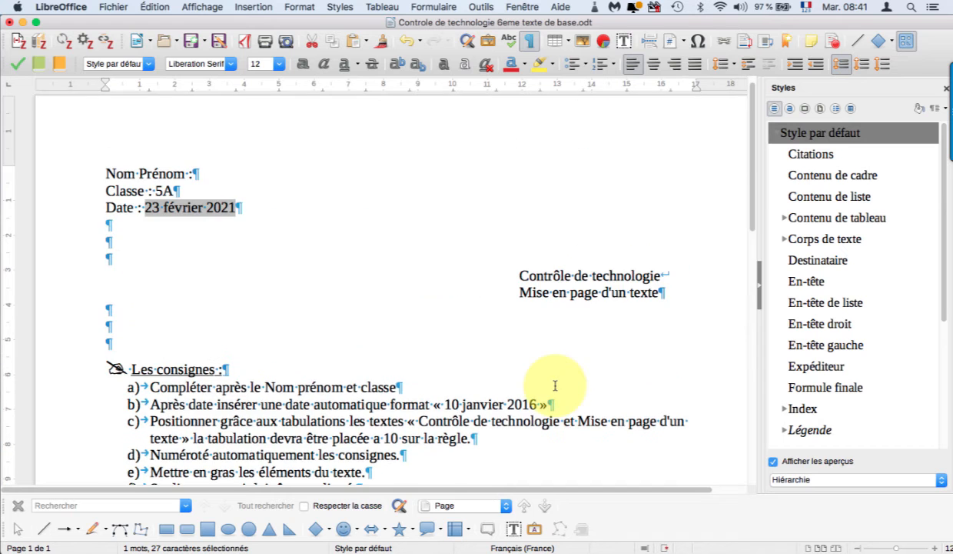
scroll(555, 385, "down", 8)
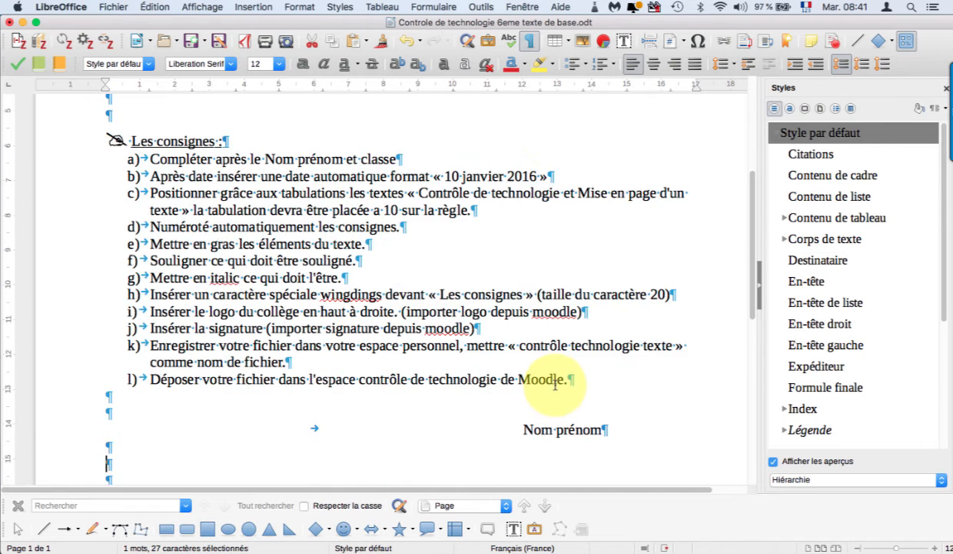
Insert the image "logo college.jpg" from the Images folder at the "Nom Prénom :" line
scroll(555, 385, "up", 10)
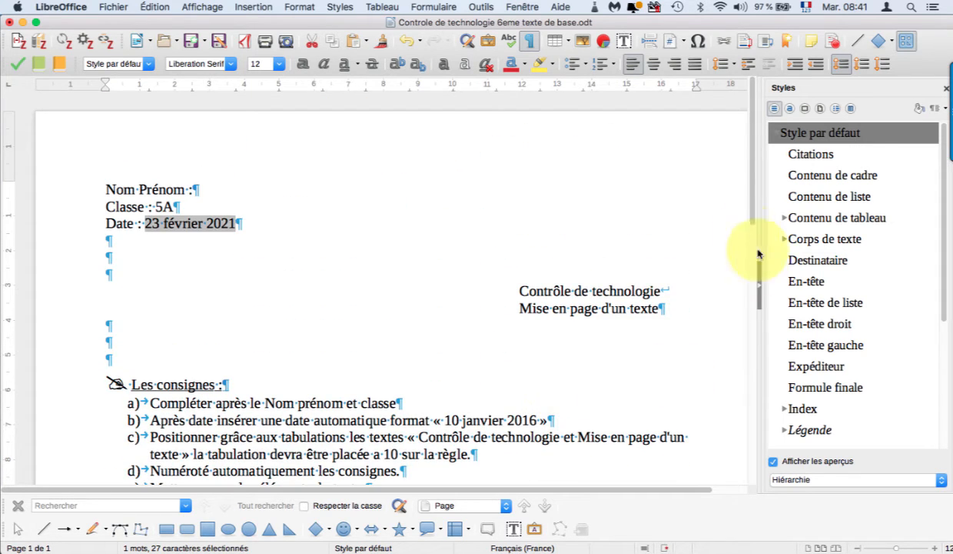
left_click(547, 194)
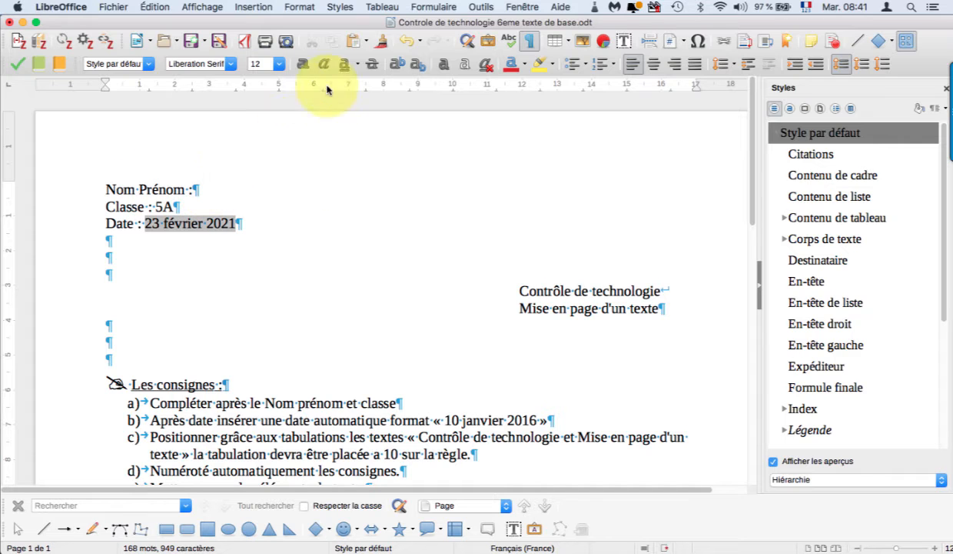
left_click(248, 10)
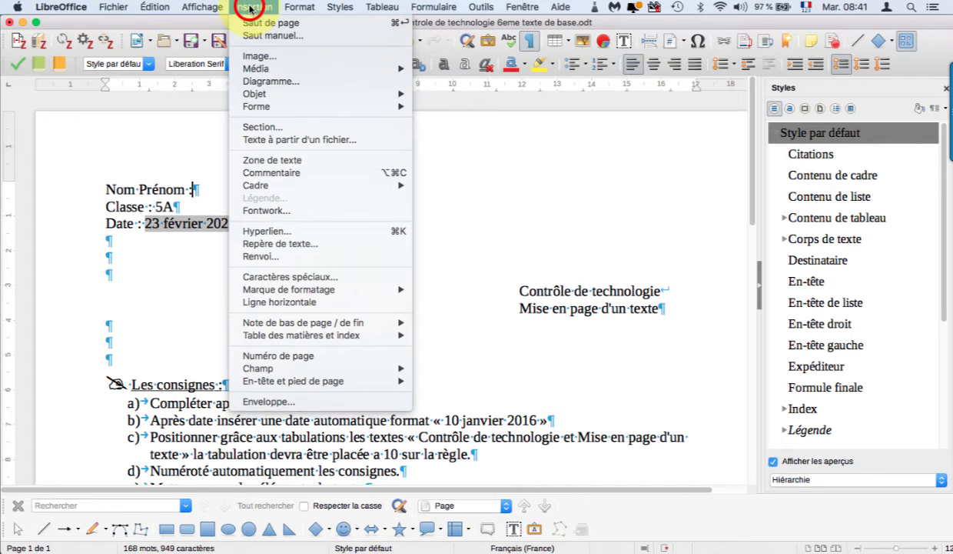
left_click(266, 58)
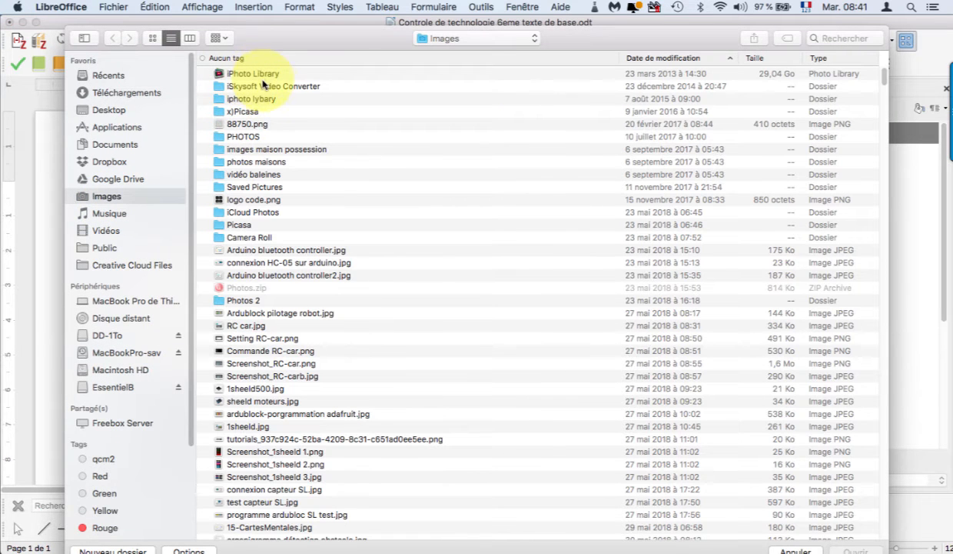
left_click(674, 59)
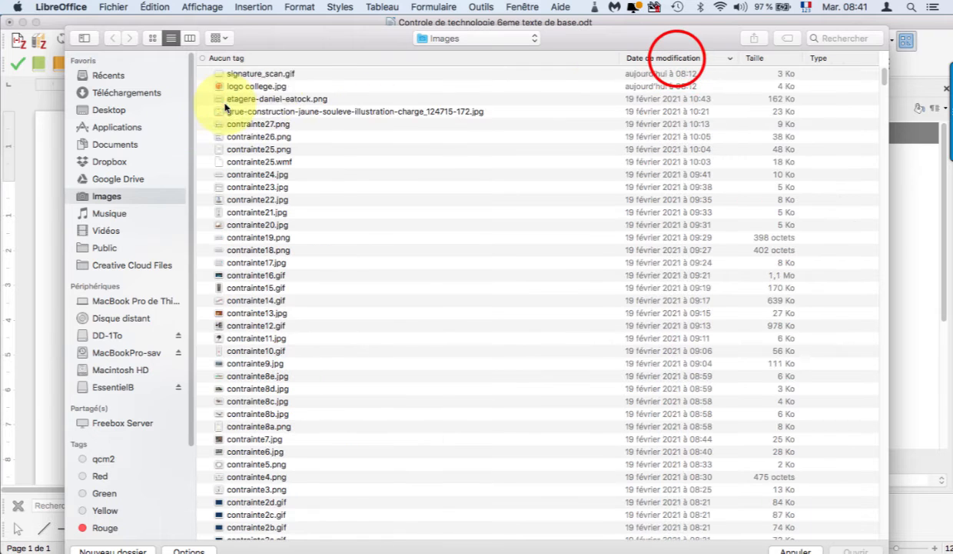
left_click(259, 77)
left_click(254, 86)
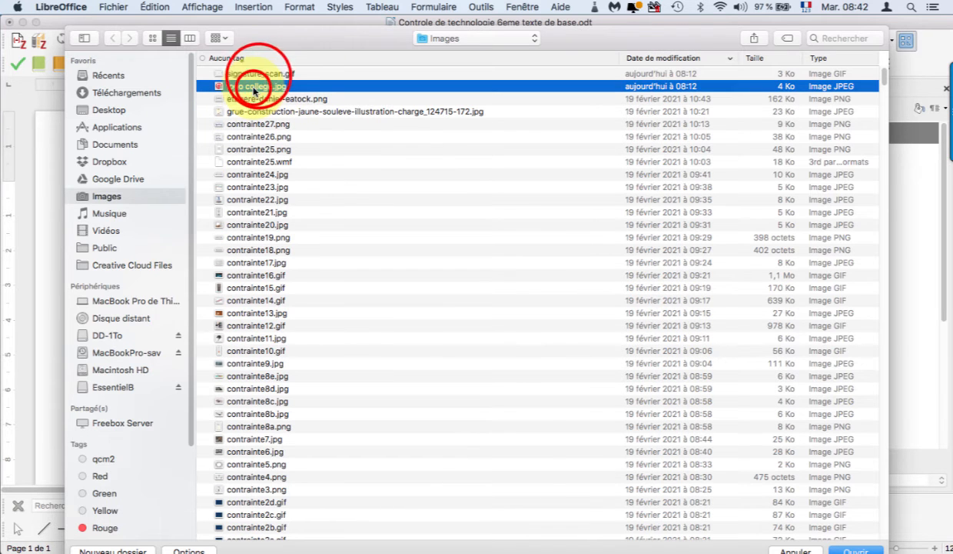
left_click(856, 549)
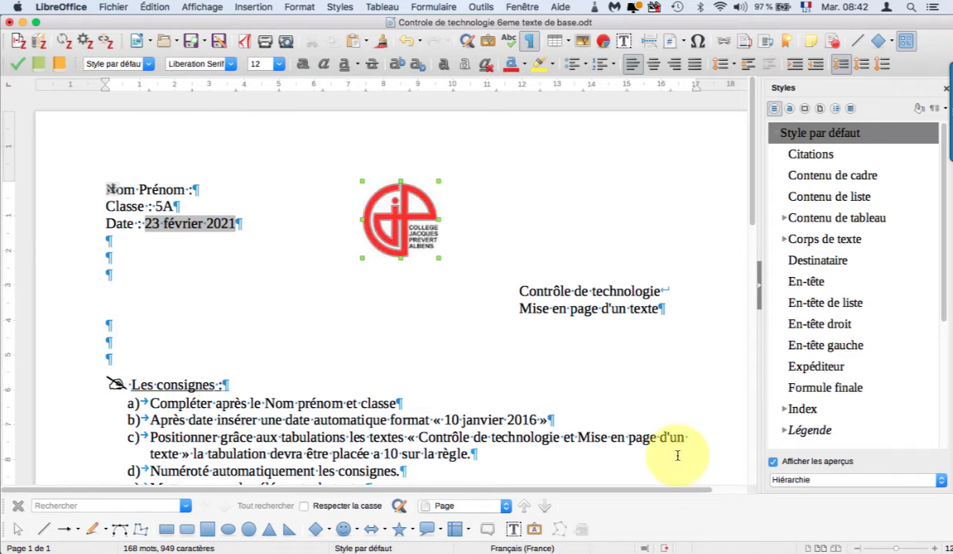
Move the college logo to the right margin of the page header, above "Contrôle de technologie", and hide the Styles sidebar
left_click_drag(399, 222, 403, 307)
left_click(402, 267)
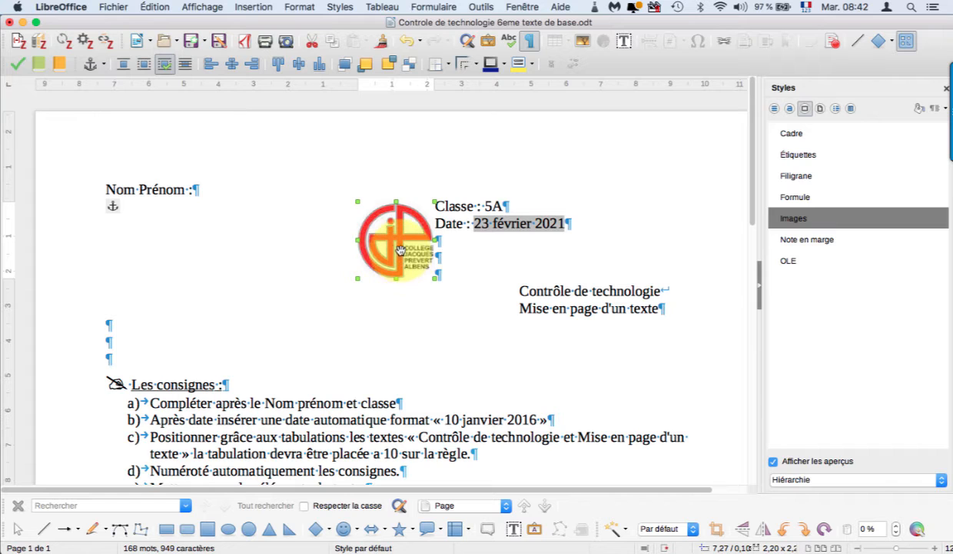
mouse_move(399, 250)
left_mouse_down()
mouse_move(643, 219)
mouse_move(583, 257)
mouse_move(622, 212)
mouse_move(668, 258)
left_mouse_up()
left_click(640, 234)
mouse_move(637, 226)
left_mouse_down()
mouse_move(674, 226)
mouse_move(635, 226)
left_mouse_up()
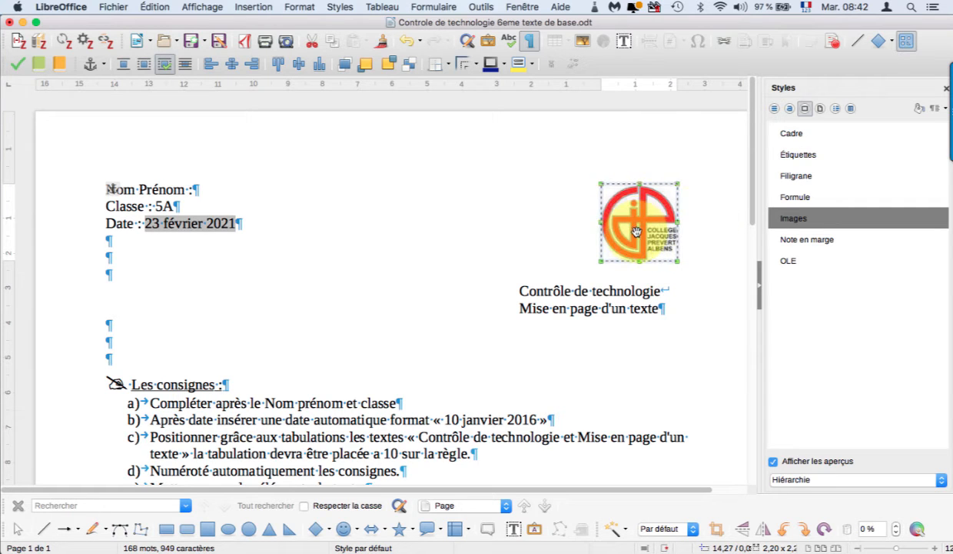
scroll(246, 235, "down", 5)
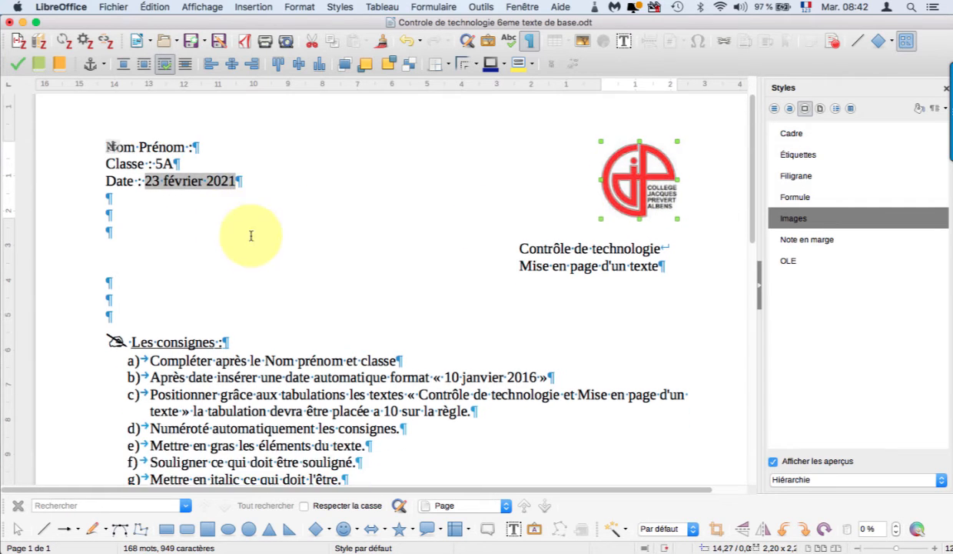
scroll(289, 240, "up", 5)
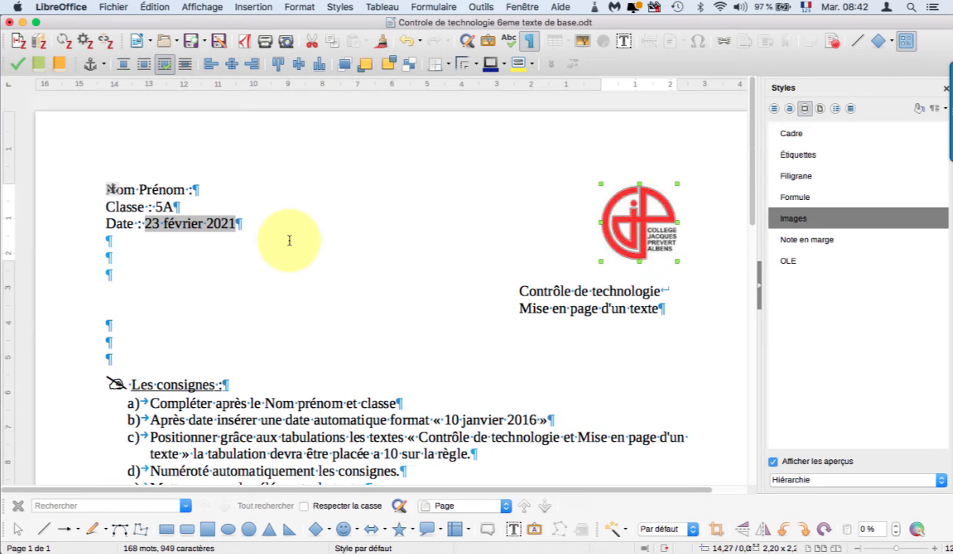
left_click(652, 204)
left_click_drag(651, 204, 653, 216)
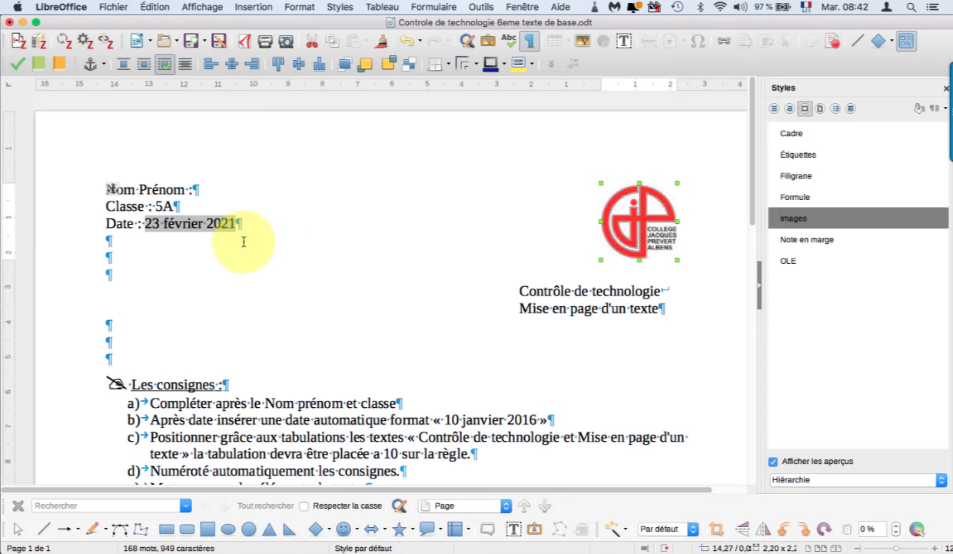
left_click(759, 292)
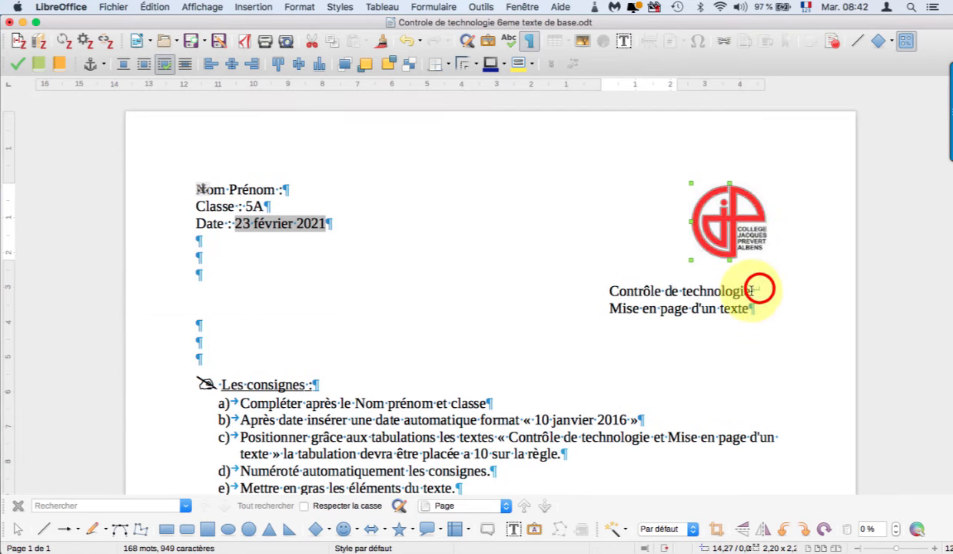
left_click_drag(735, 223, 752, 223)
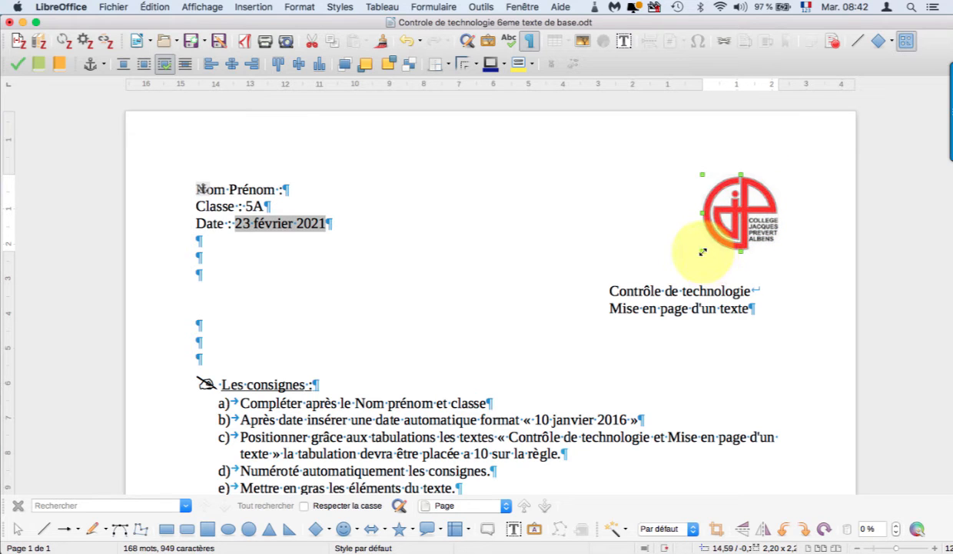
Enlarge the college logo proportionally to about 2.32 cm, then stretch only its width to about 3.82 cm
mouse_move(702, 252)
left_mouse_down()
mouse_move(683, 246)
mouse_move(700, 254)
left_mouse_up()
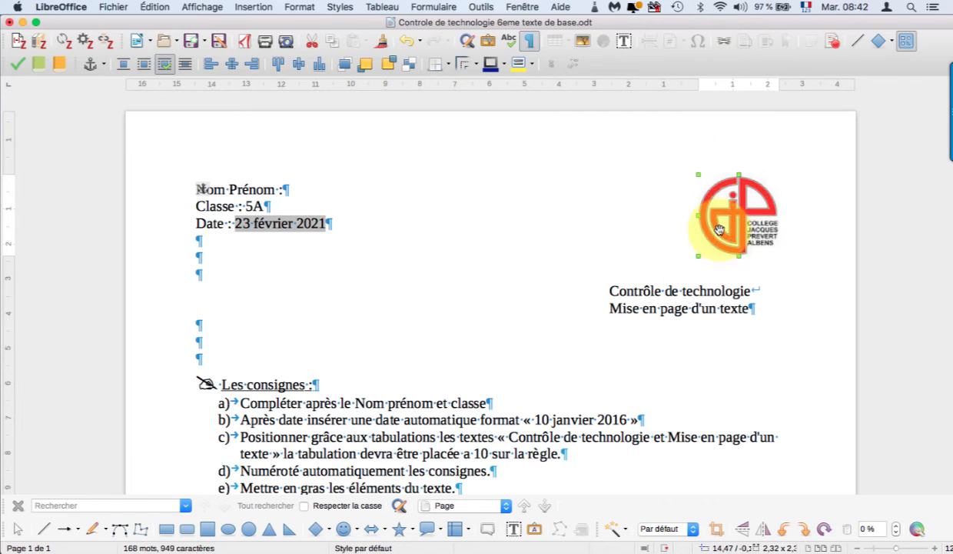
left_click_drag(697, 217, 642, 218)
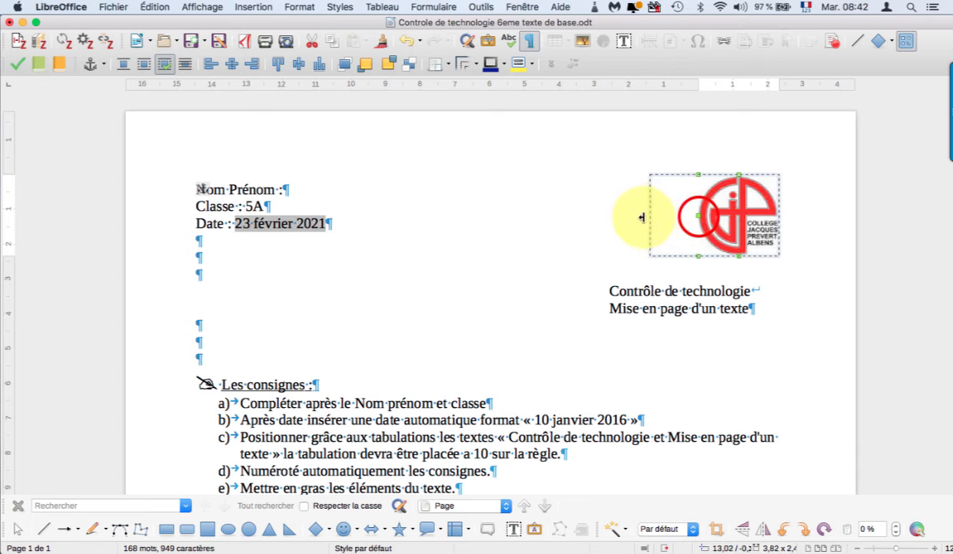